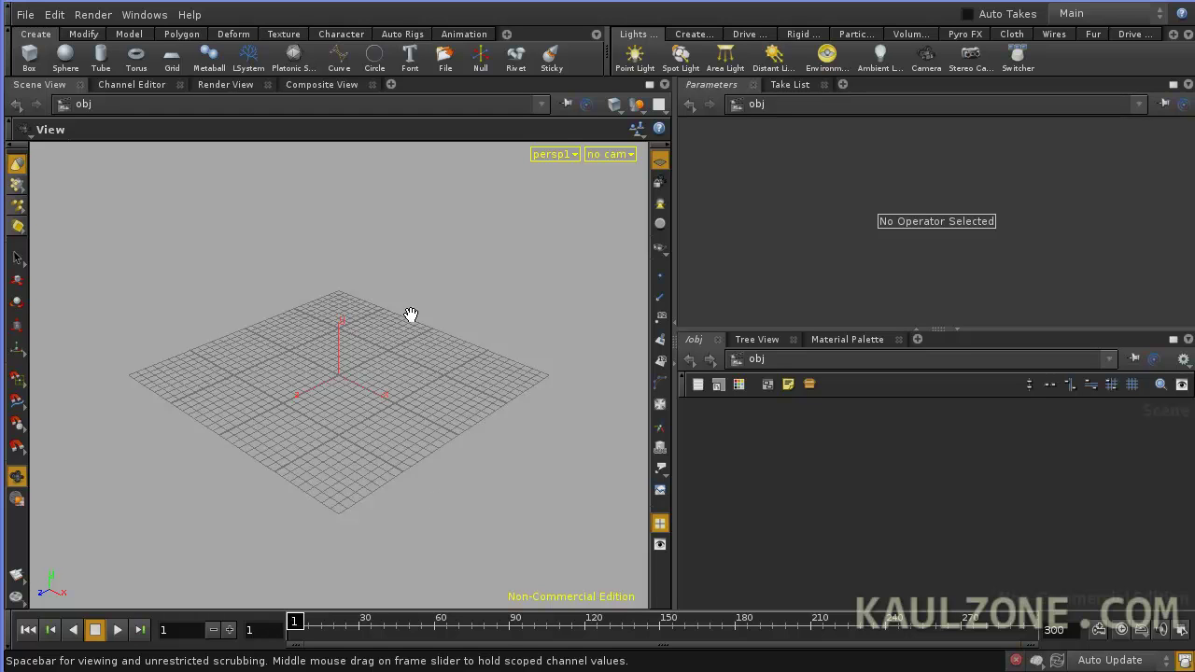
- Create a box object at the world origin
{"action": "key", "text": "Tab"}
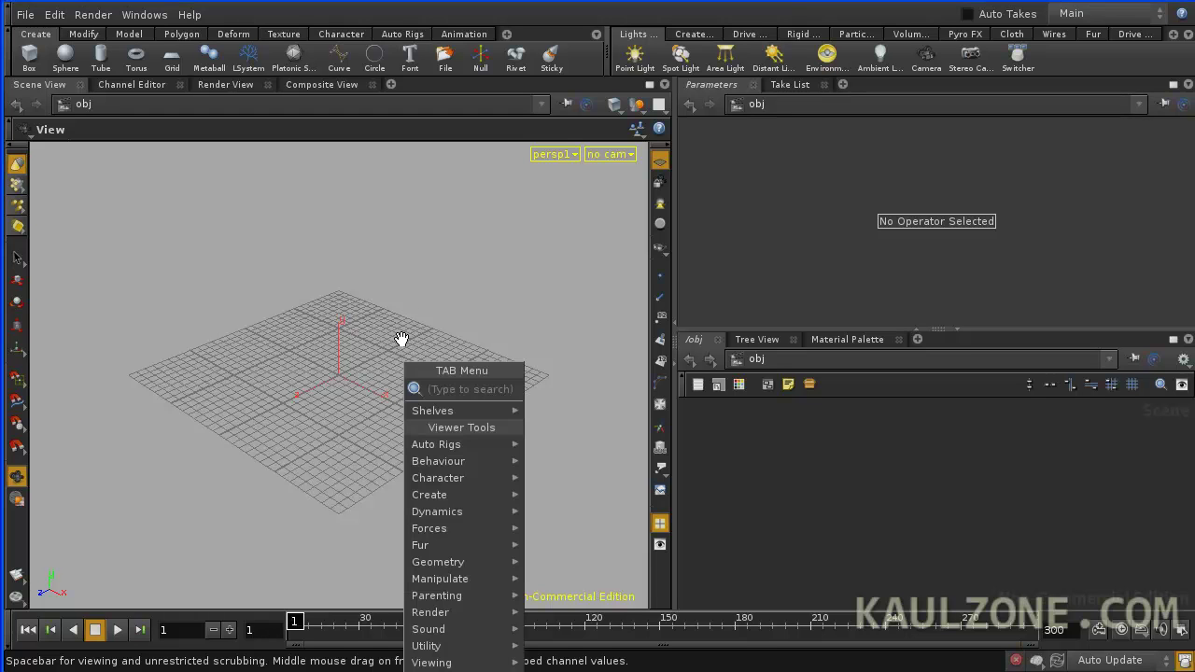
{"action": "type", "text": "box"}
{"action": "left_click", "coordinate": [564, 385]}
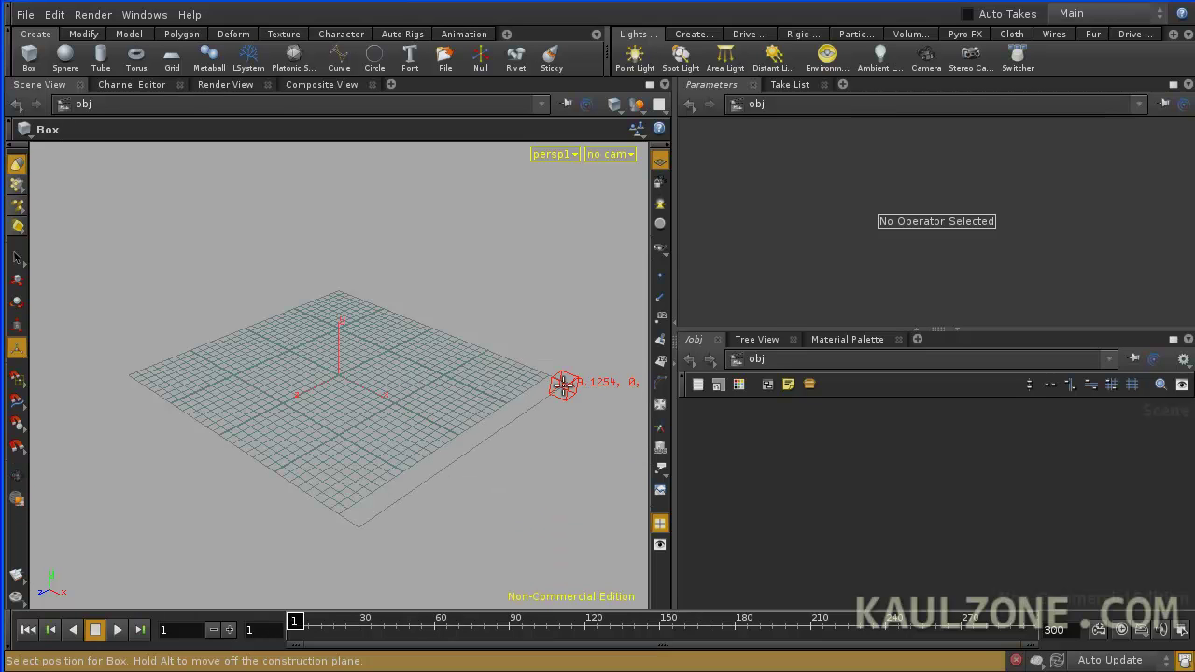
{"action": "key", "text": "Return"}
{"action": "key", "text": "space"}
{"action": "right_click_drag", "start_coordinate": [325, 395], "coordinate": [601, 347]}
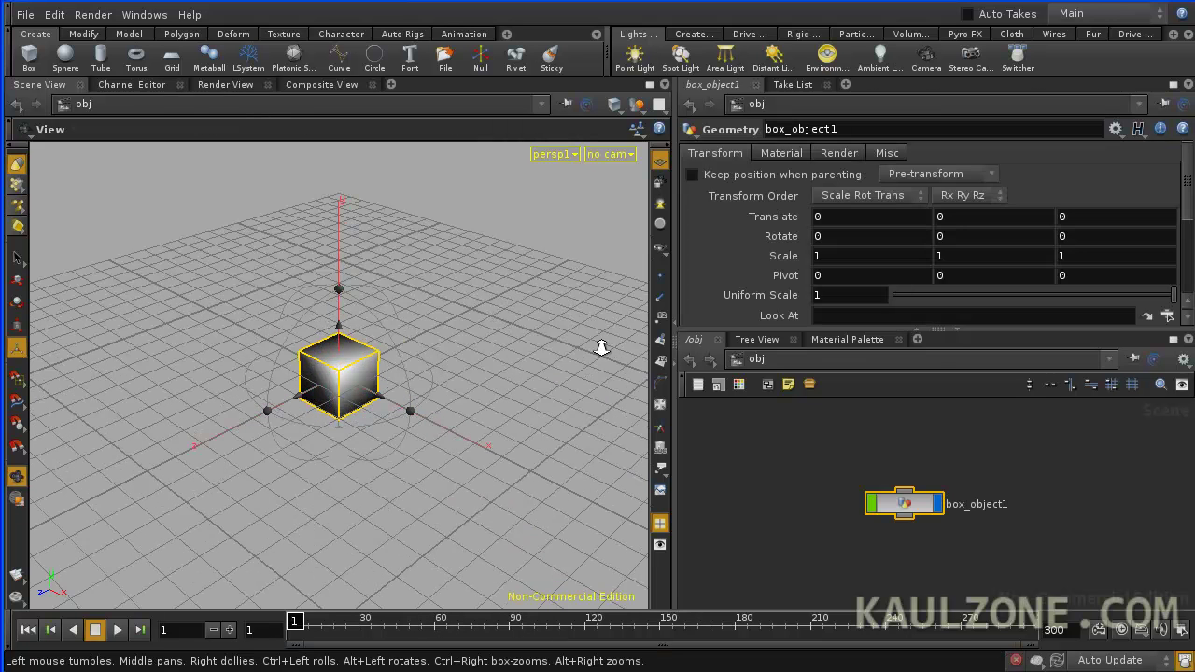
{"action": "right_click_drag", "start_coordinate": [395, 346], "coordinate": [597, 360]}
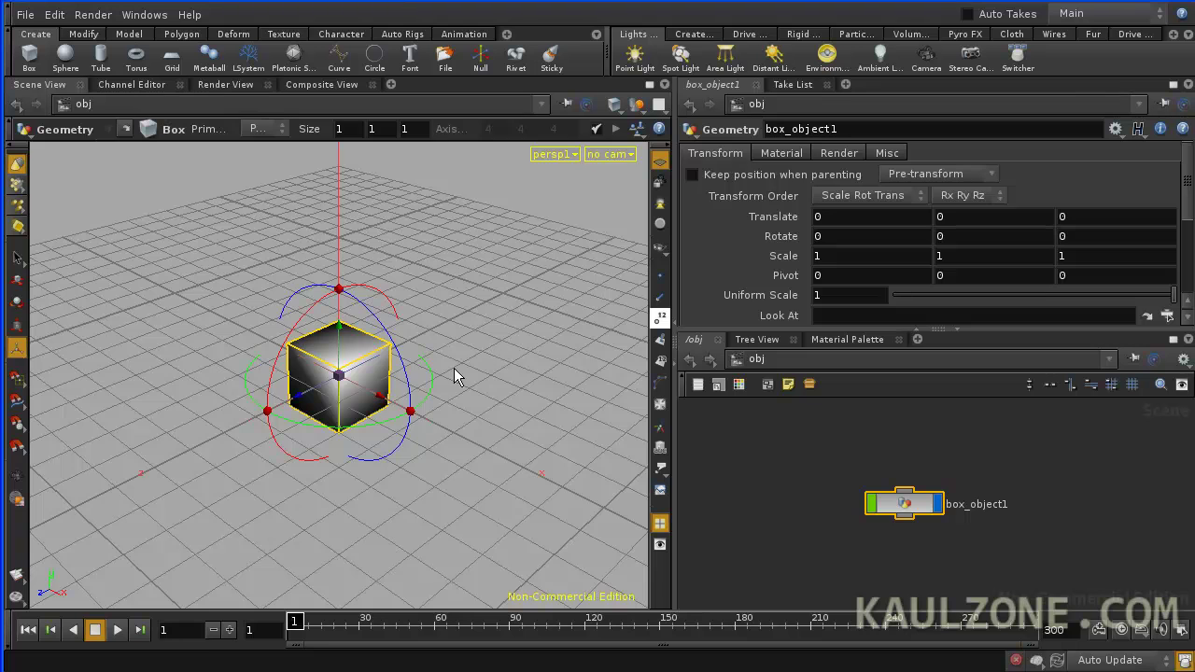
- Set the box's Y pivot to 0.5 so the pivot sits on its top face
{"action": "key", "text": "space"}
{"action": "left_click_drag", "start_coordinate": [454, 368], "coordinate": [318, 349]}
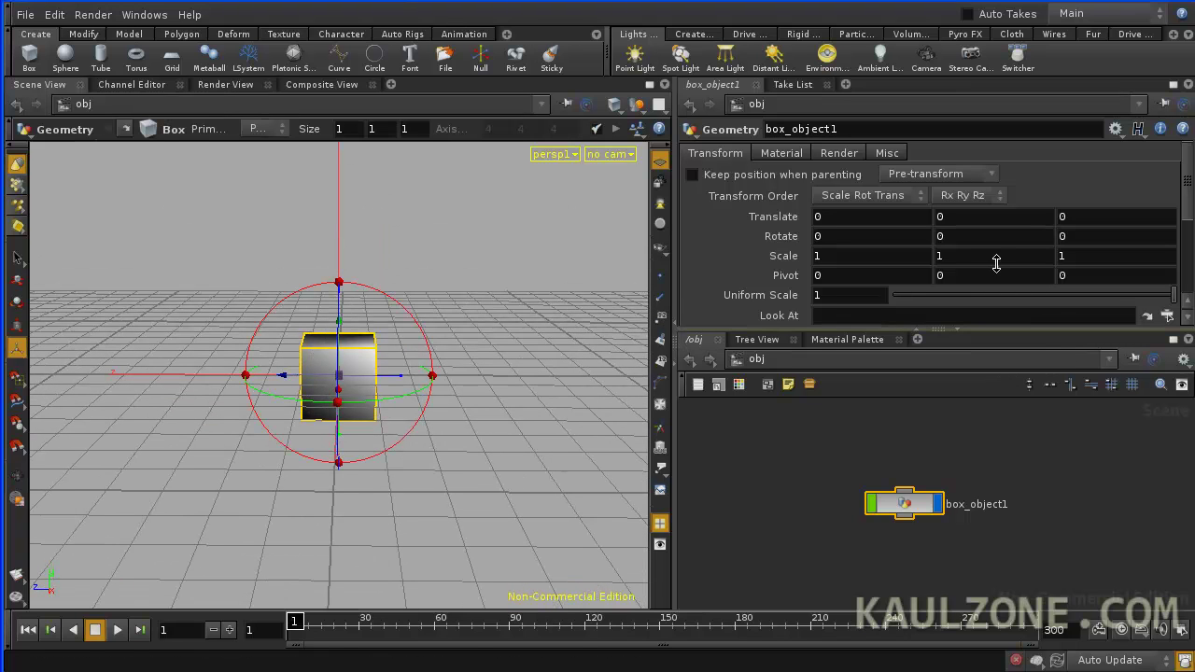
{"action": "middle_click_drag", "start_coordinate": [964, 277], "coordinate": [1027, 277]}
- Test rotating the box around its raised pivot with the Rotate handles, and undo each rotation
{"action": "key", "text": "space"}
{"action": "left_click_drag", "start_coordinate": [346, 357], "coordinate": [427, 365]}
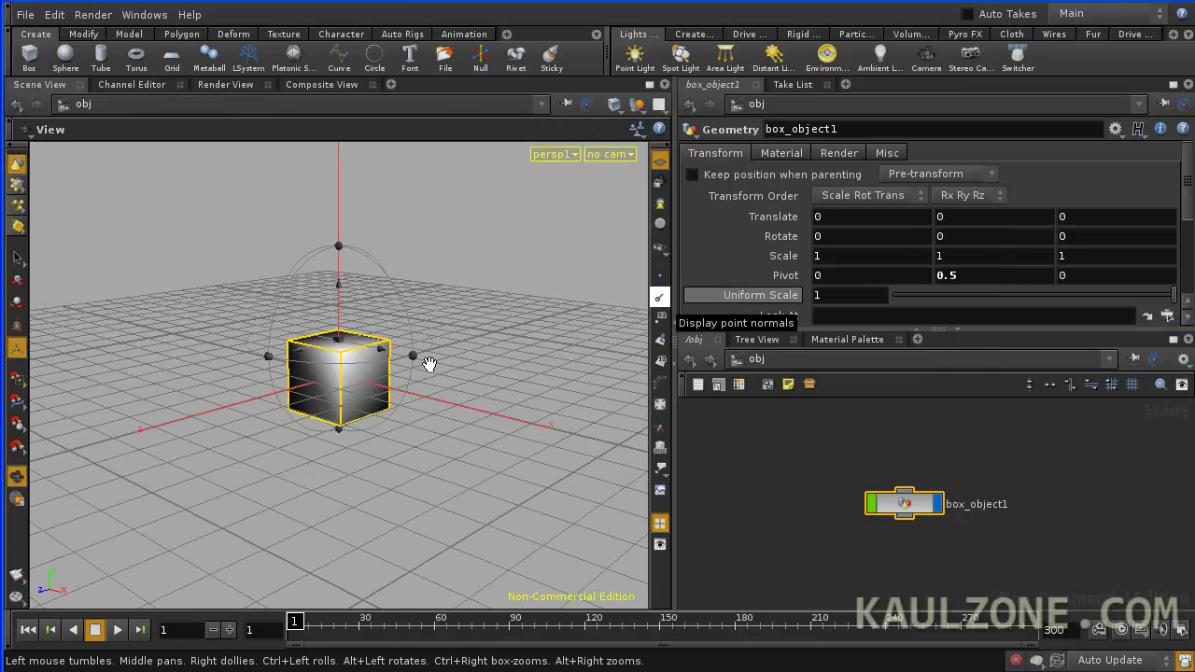
{"action": "key", "text": "e"}
{"action": "key", "text": "r"}
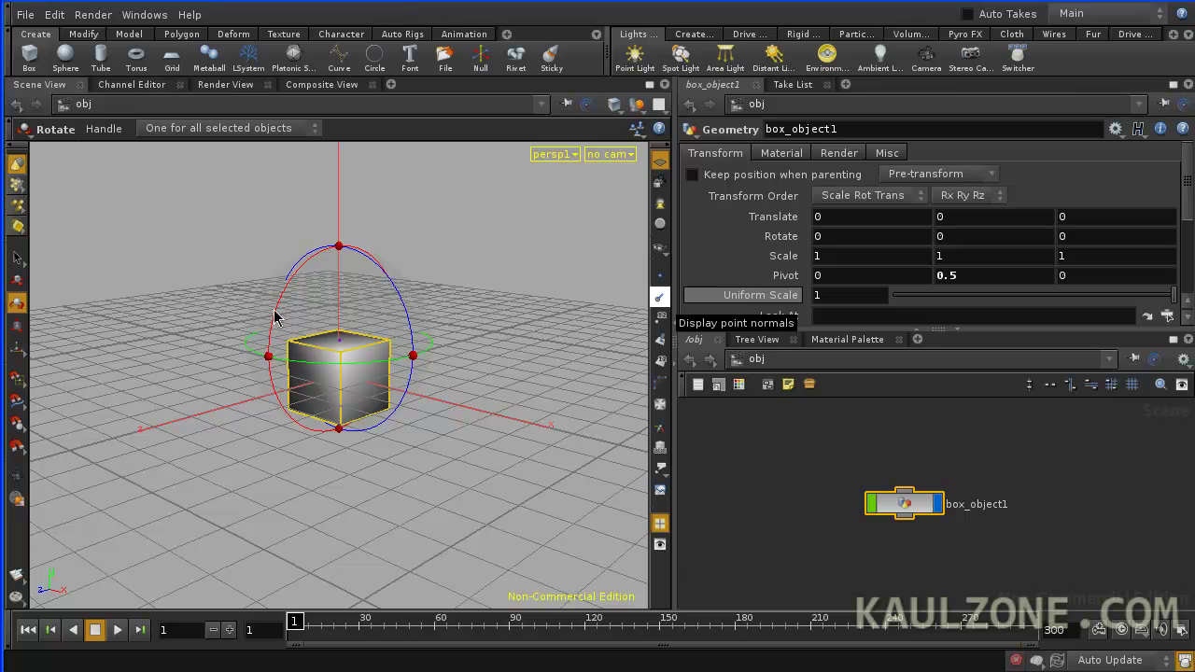
{"action": "left_click_drag", "start_coordinate": [277, 313], "coordinate": [270, 339]}
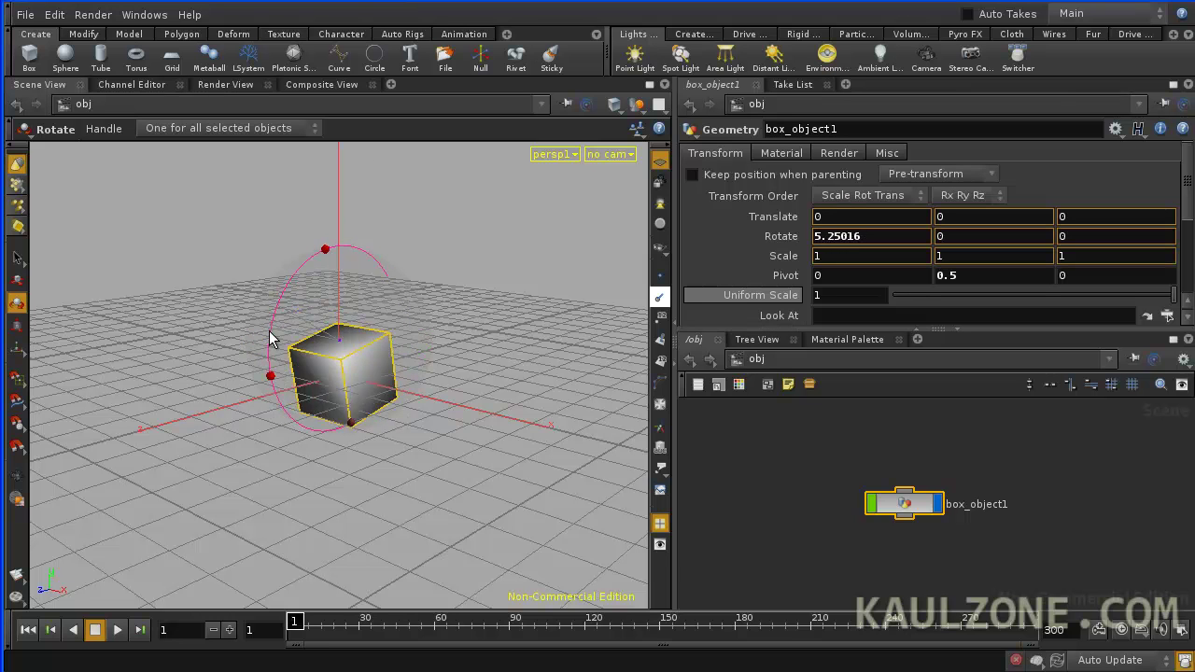
{"action": "key", "text": "ctrl+z"}
{"action": "left_click_drag", "start_coordinate": [395, 308], "coordinate": [435, 290]}
{"action": "key", "text": "ctrl+z"}
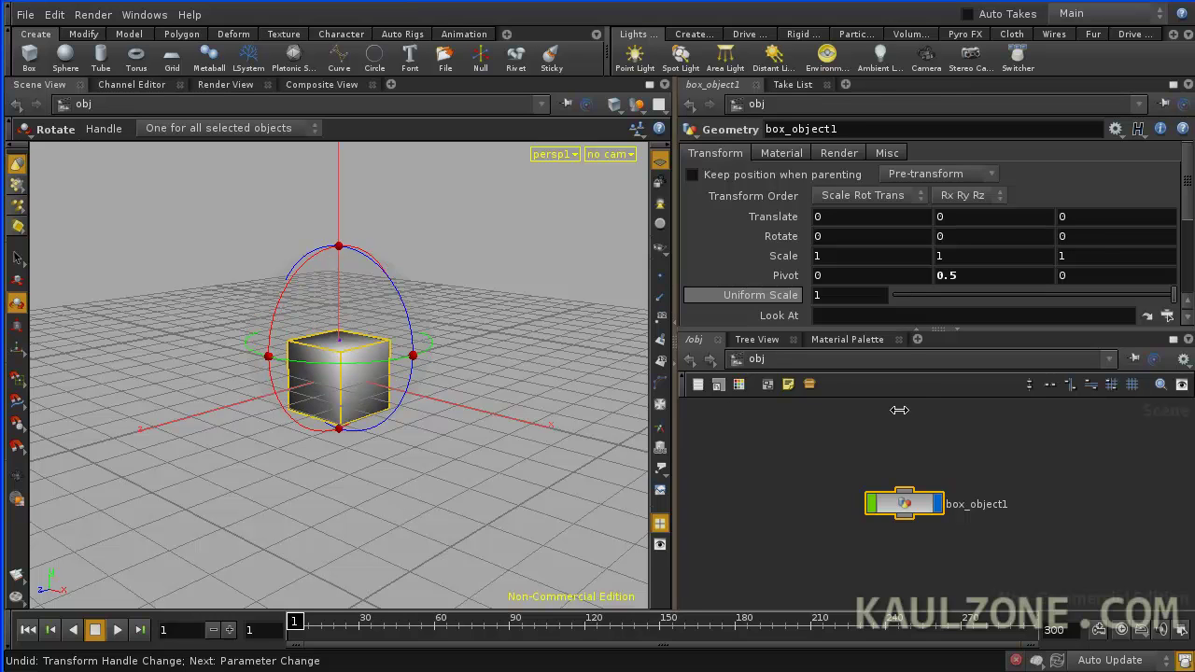
- Scale the box along Y to about 2.53 so it extends downward from its pivot, checking it in wireframe
{"action": "key", "text": "w"}
{"action": "key", "text": "e"}
{"action": "key", "text": "r"}
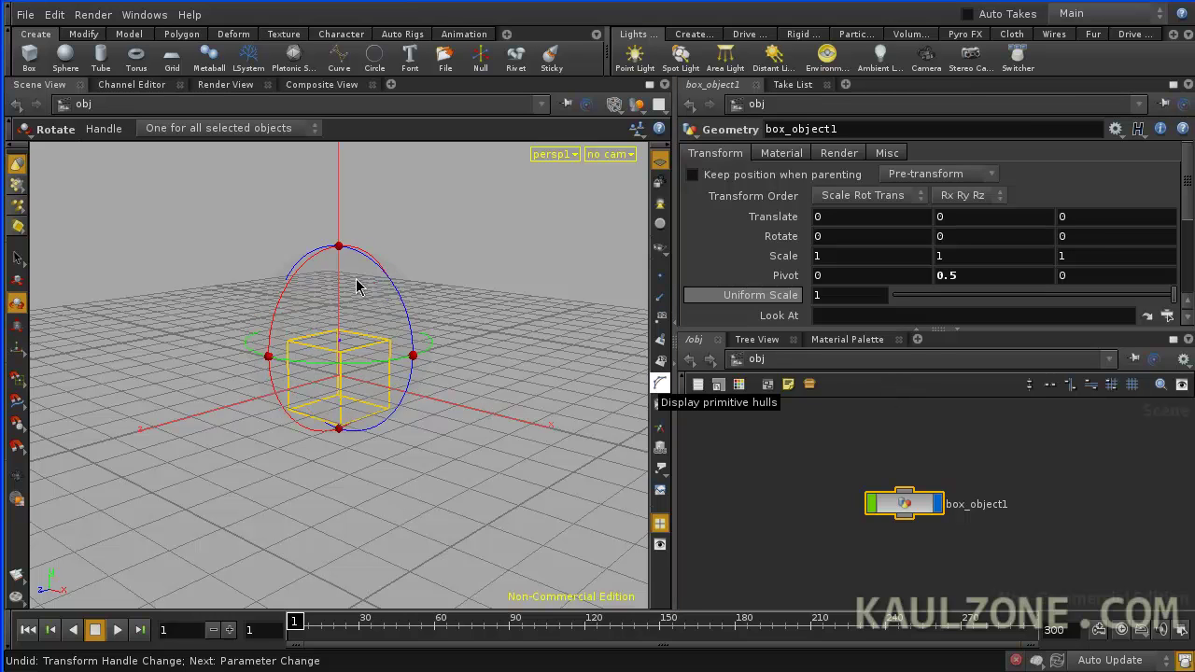
{"action": "key", "text": "e"}
{"action": "key", "text": "r"}
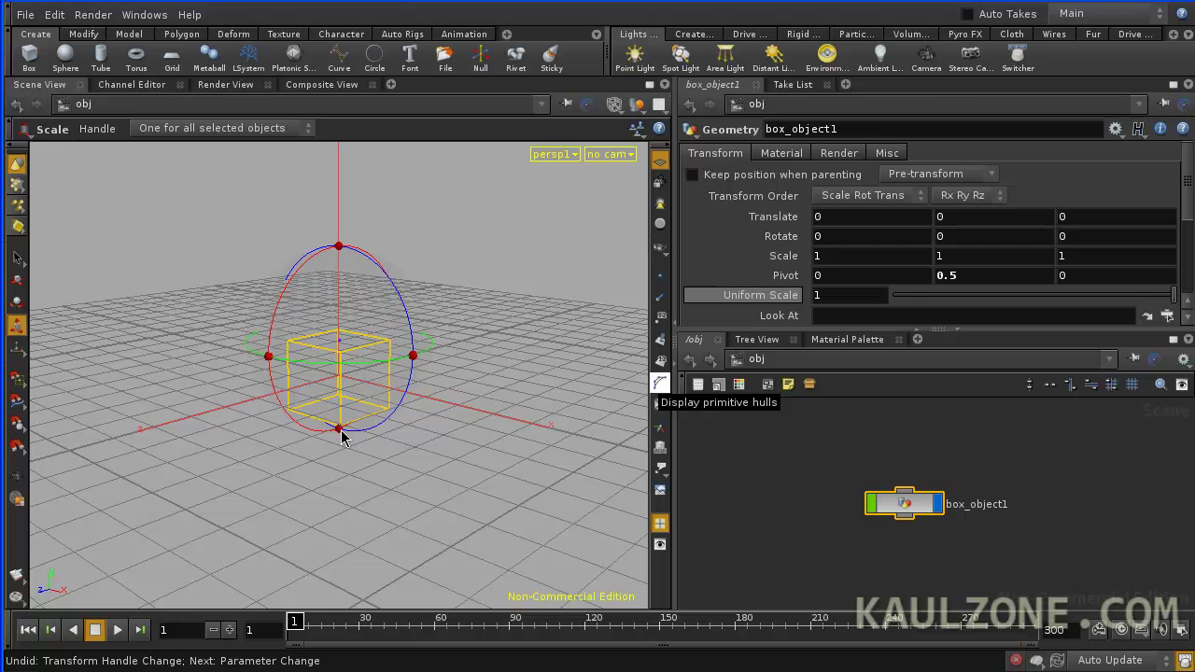
{"action": "key", "text": "e"}
{"action": "mouse_move", "coordinate": [341, 435]}
{"action": "left_mouse_down"}
{"action": "mouse_move", "coordinate": [339, 461]}
{"action": "mouse_move", "coordinate": [350, 443]}
{"action": "left_mouse_up"}
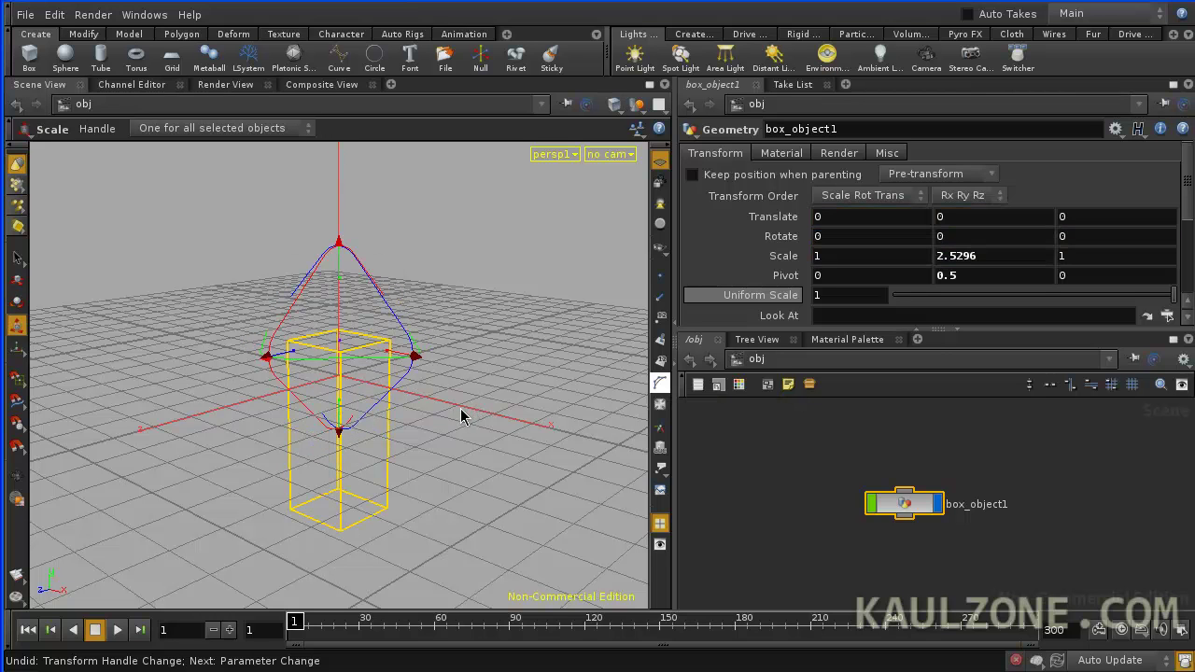
- Try swinging the stretched box about the X axis with the Rotate handle, and undo the rotation
{"action": "key", "text": "r"}
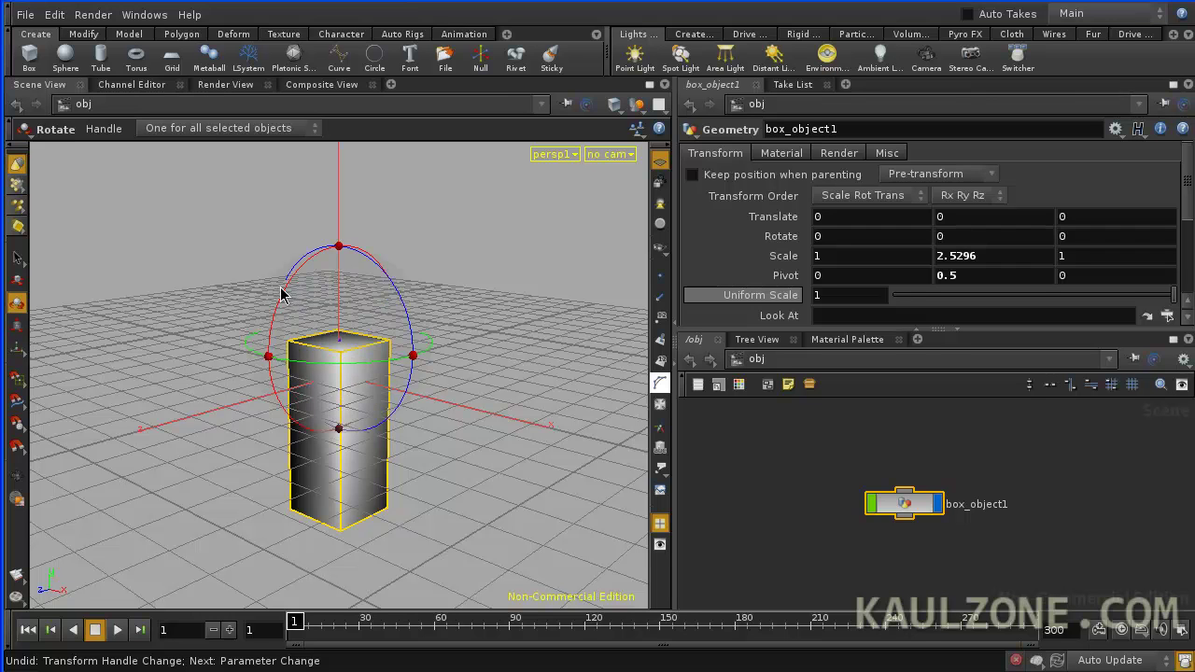
{"action": "left_click_drag", "start_coordinate": [283, 295], "coordinate": [262, 329]}
{"action": "key", "text": "ctrl+z"}
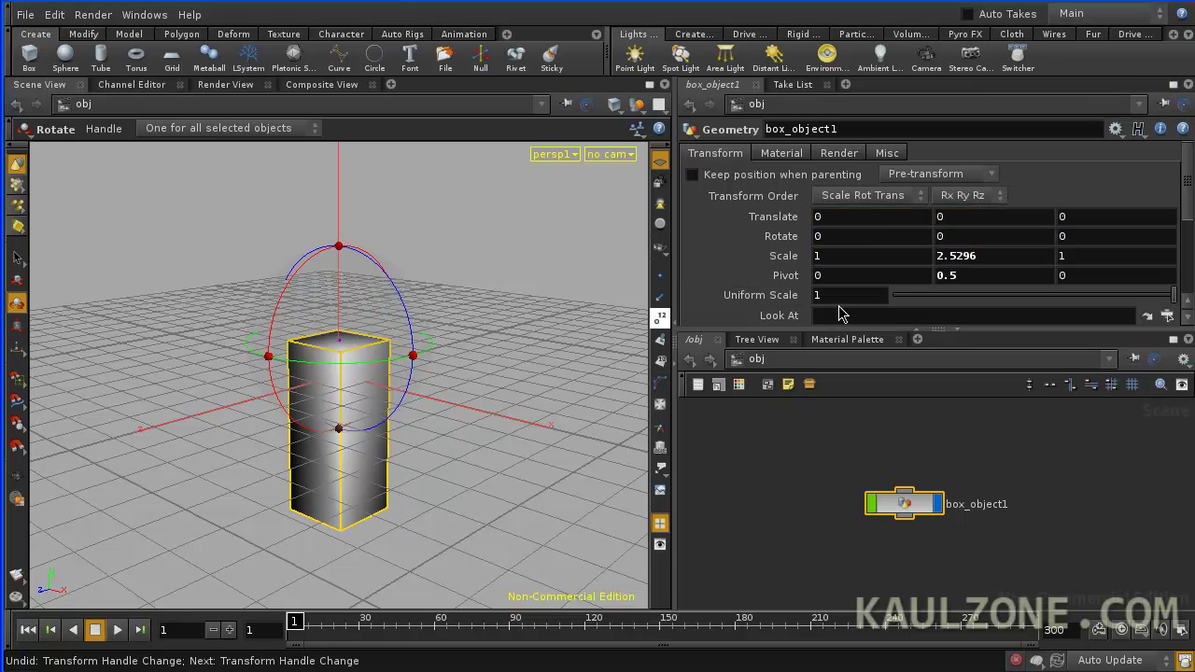
- Drive the box's X rotation with the expression $F and play the animation
{"action": "left_click", "coordinate": [854, 239]}
{"action": "type", "text": "$"}
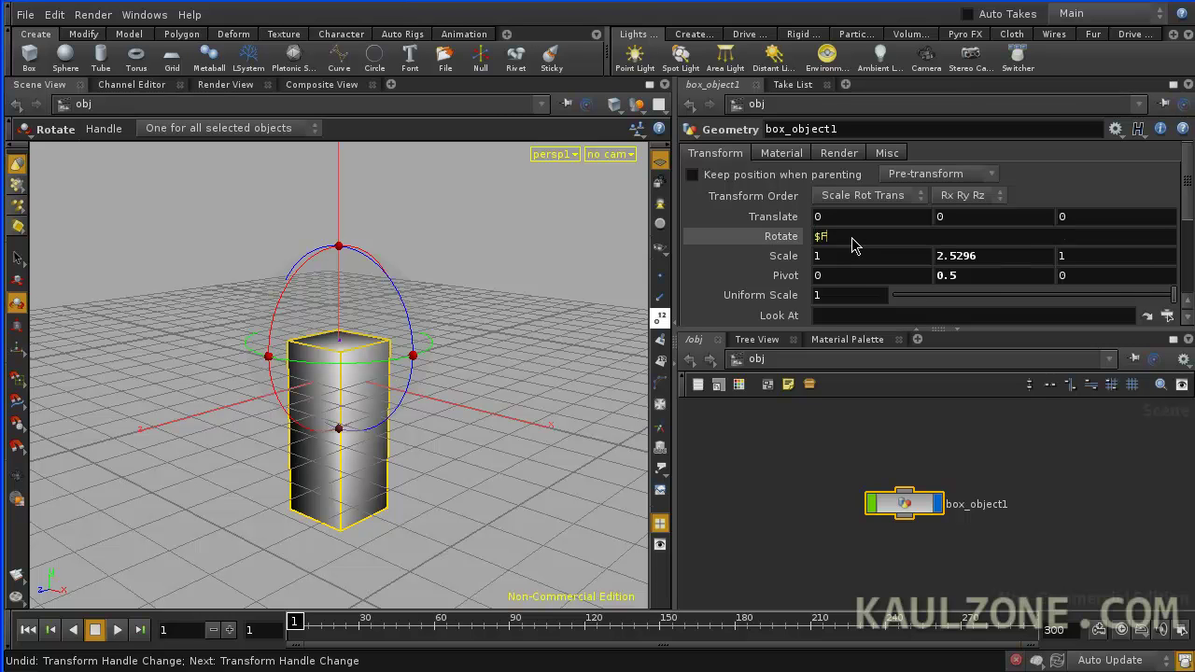
{"action": "type", "text": "F"}
{"action": "key", "text": "Return"}
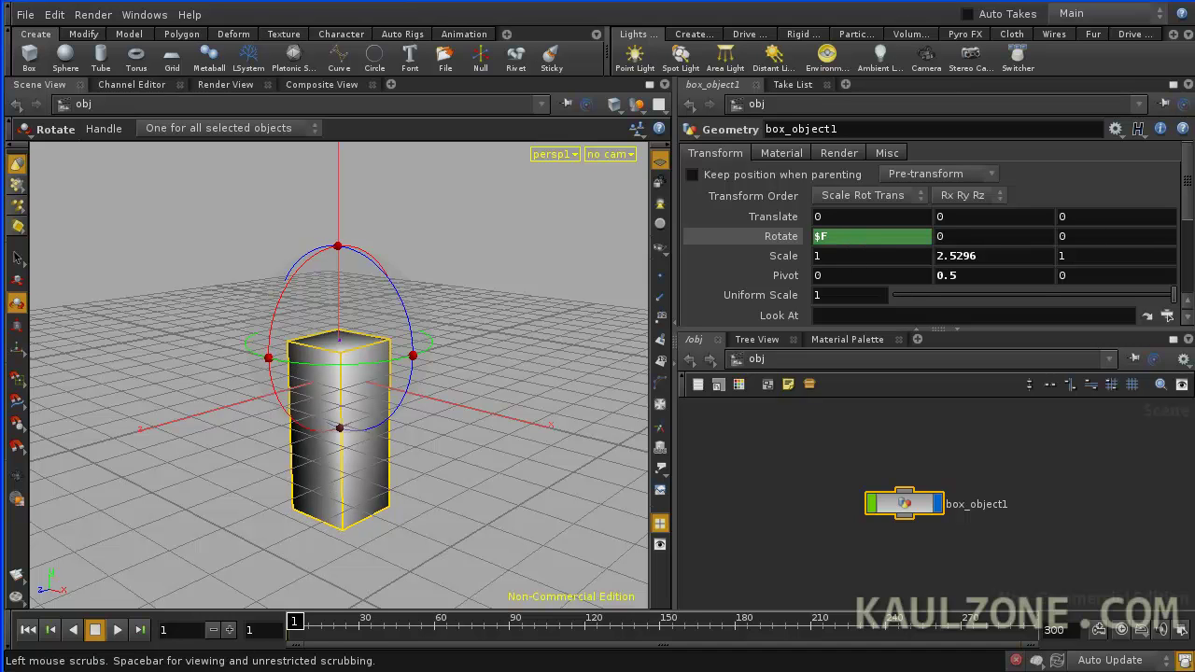
{"action": "left_click", "coordinate": [117, 631]}
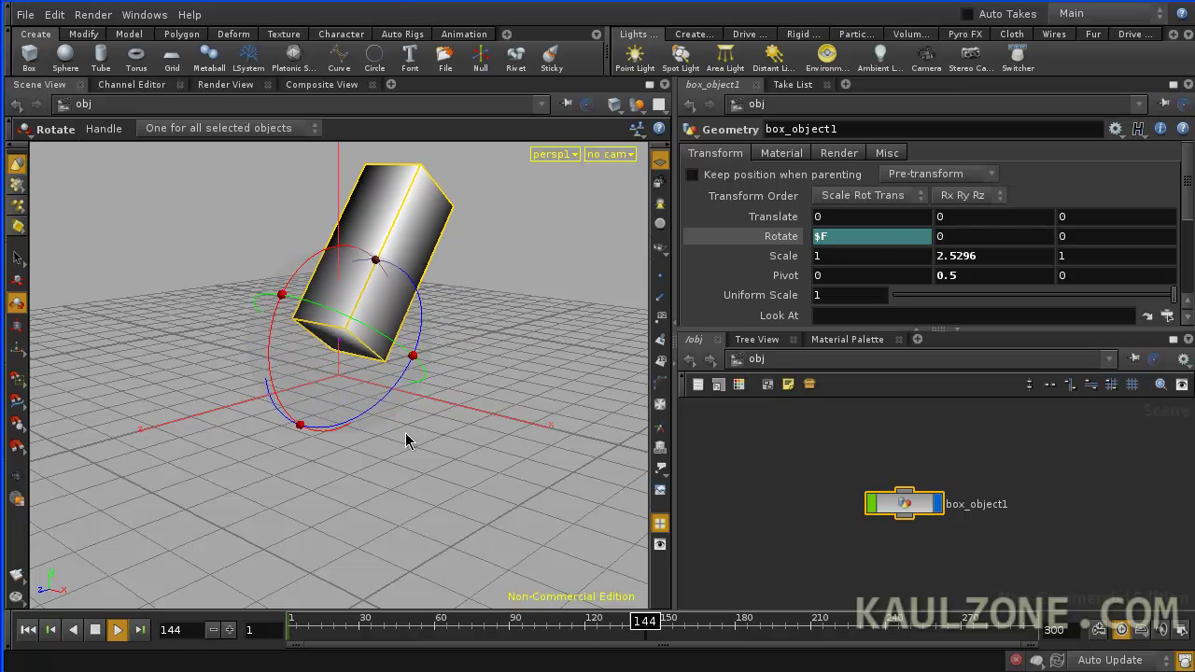
- Speed up the spin by changing the X rotation expression to $F*10, and stop the playback
{"action": "left_click", "coordinate": [863, 235]}
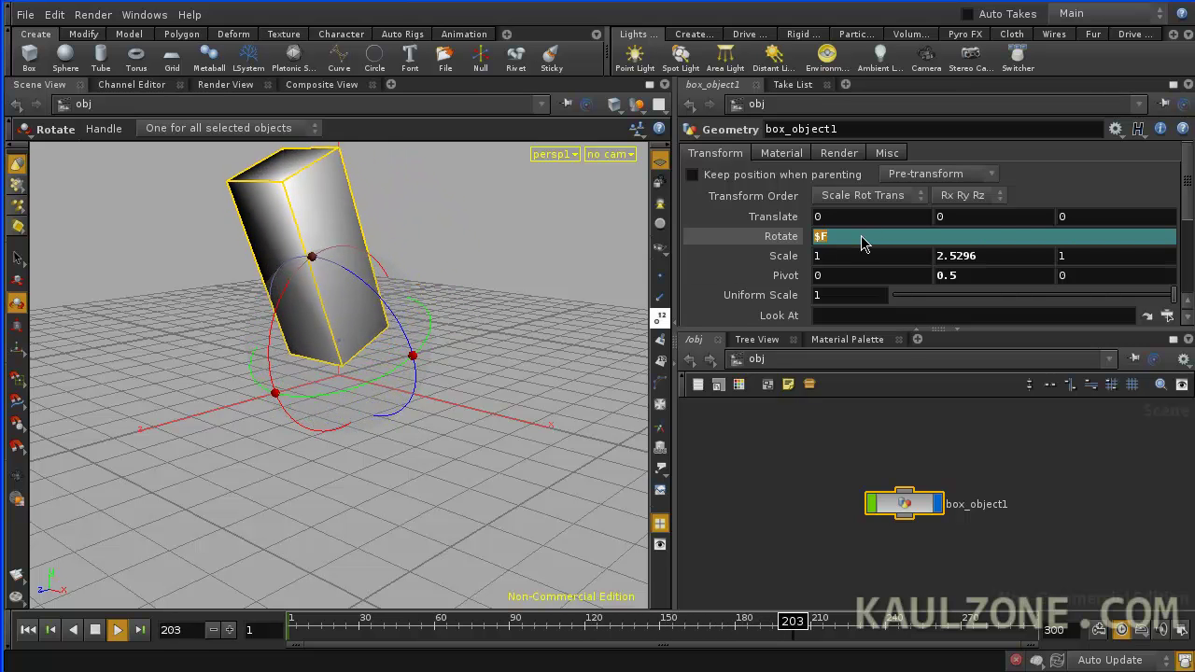
{"action": "type", "text": "*10"}
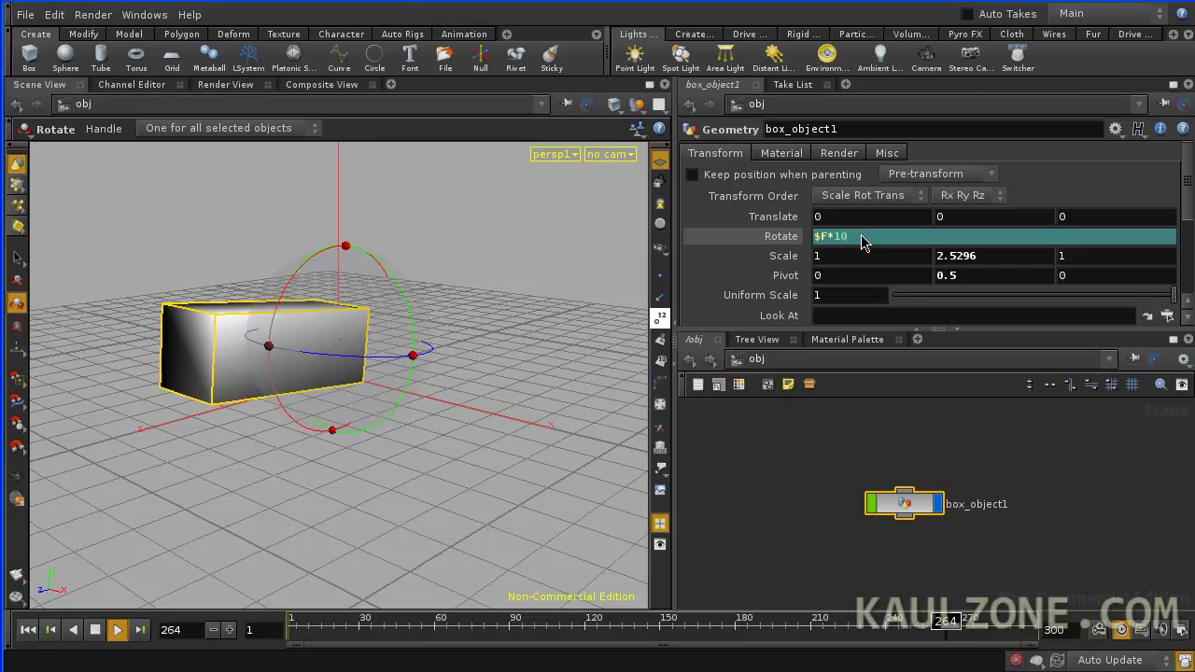
{"action": "key", "text": "Return"}
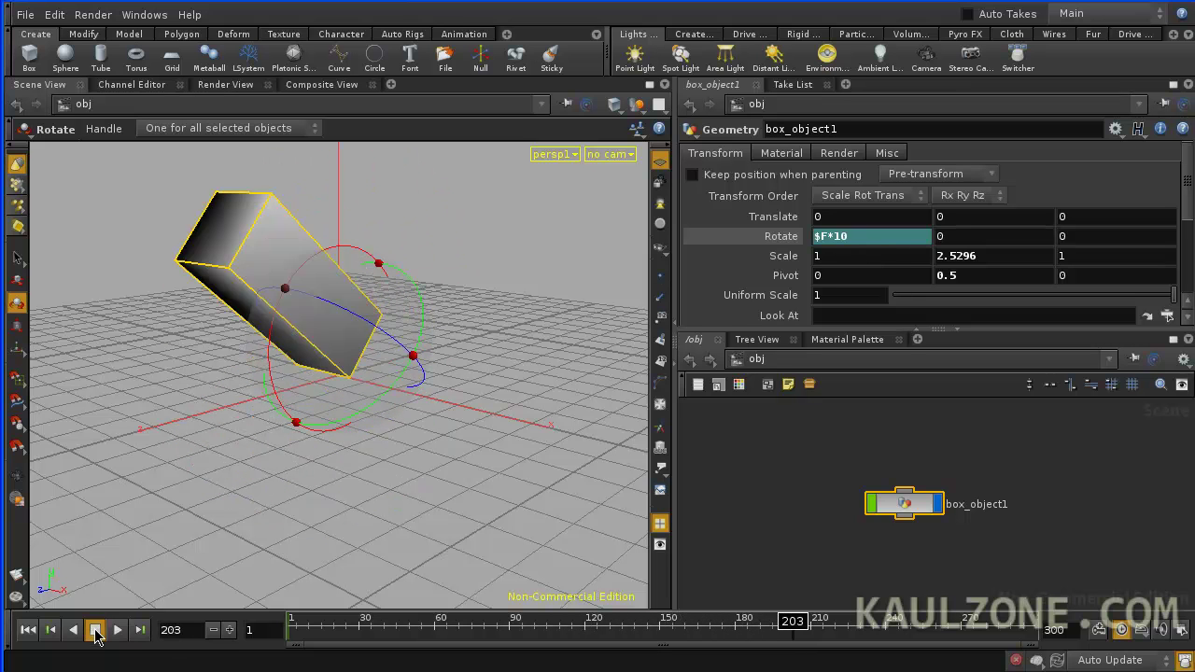
{"action": "left_click", "coordinate": [95, 632]}
- Change the X rotation expression to sin($F*10) and play the animation from the first frame
{"action": "left_click", "coordinate": [859, 241]}
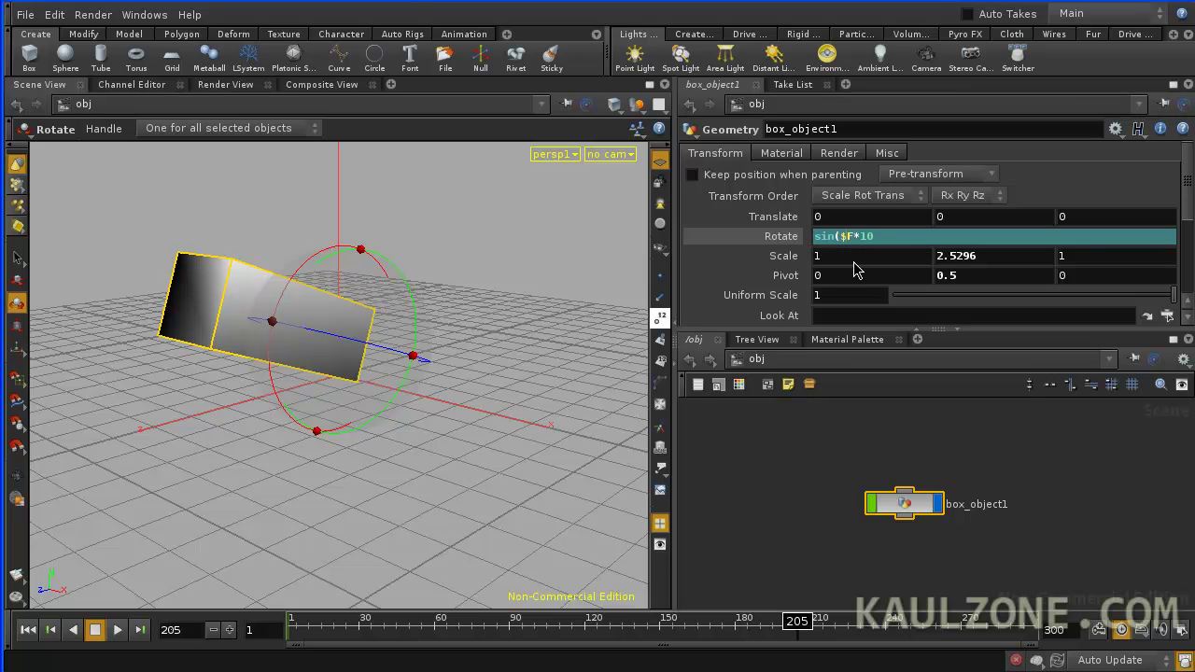
{"action": "type", "text": ")"}
{"action": "key", "text": "Return"}
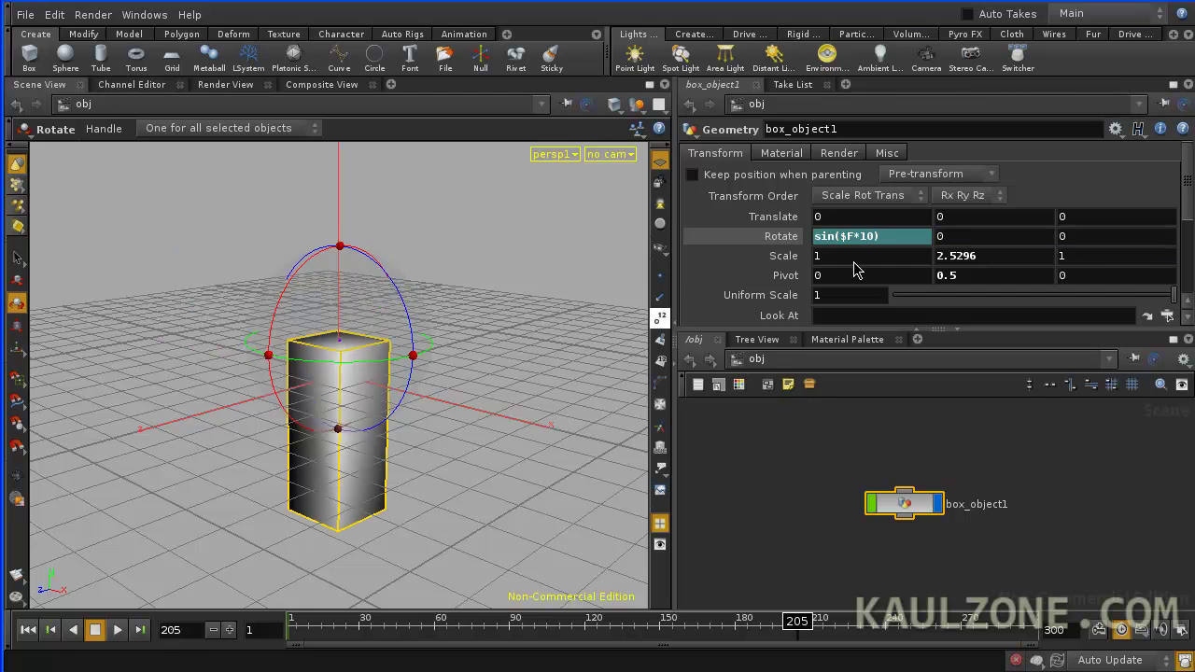
{"action": "left_click", "coordinate": [24, 631]}
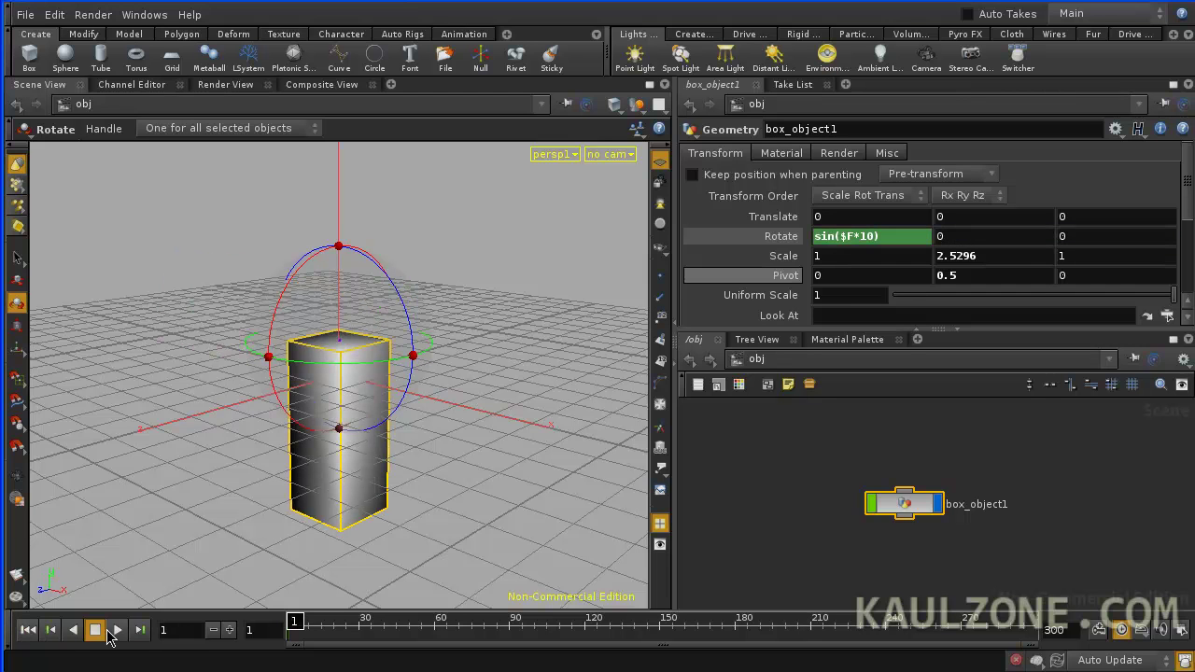
{"action": "left_click", "coordinate": [118, 630]}
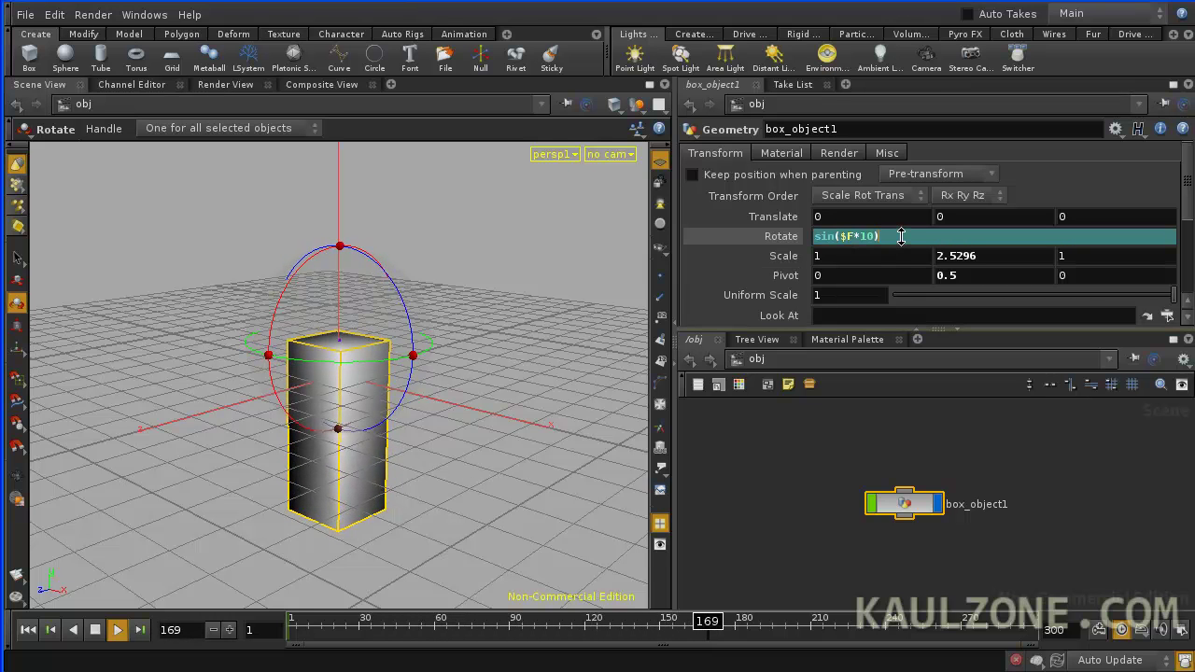
- Amplify the swing by changing the X rotation expression to sin($F*10)*20, and stop the playback
{"action": "type", "text": "*10"}
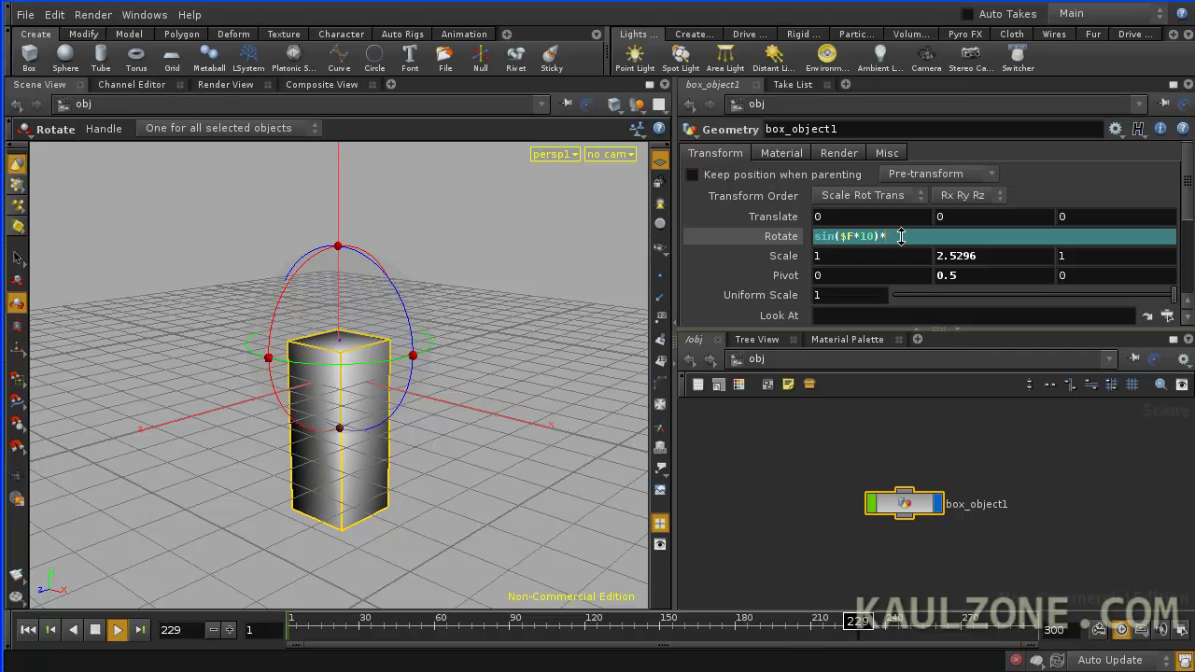
{"action": "key", "text": "Return"}
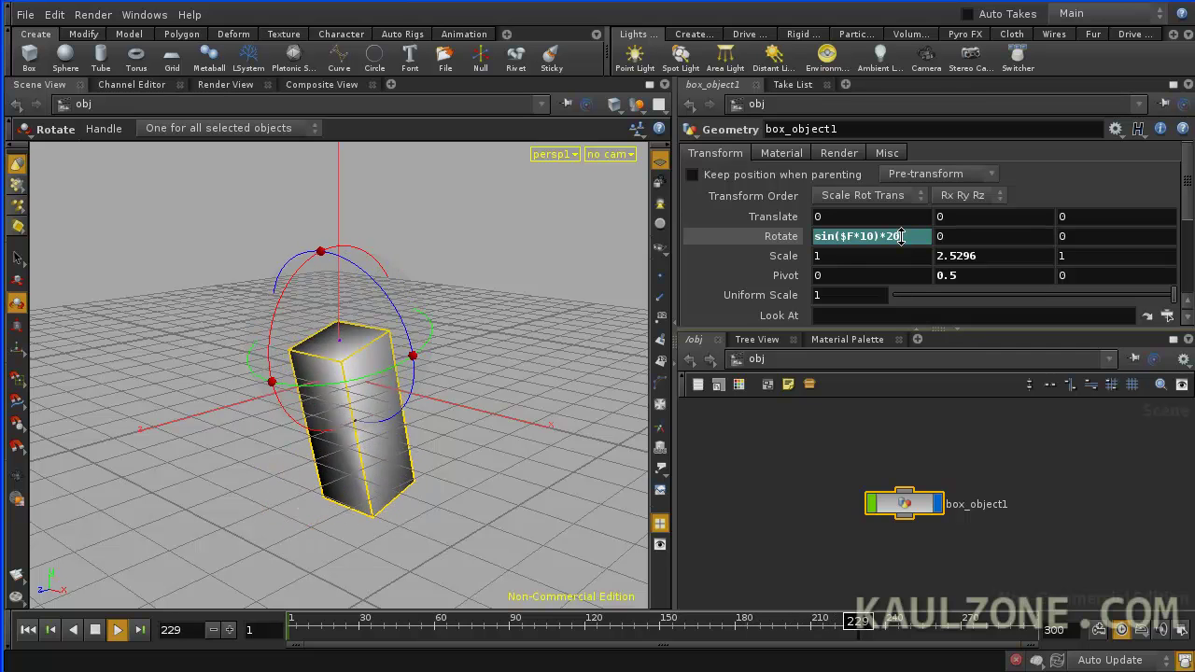
{"action": "left_click", "coordinate": [95, 633]}
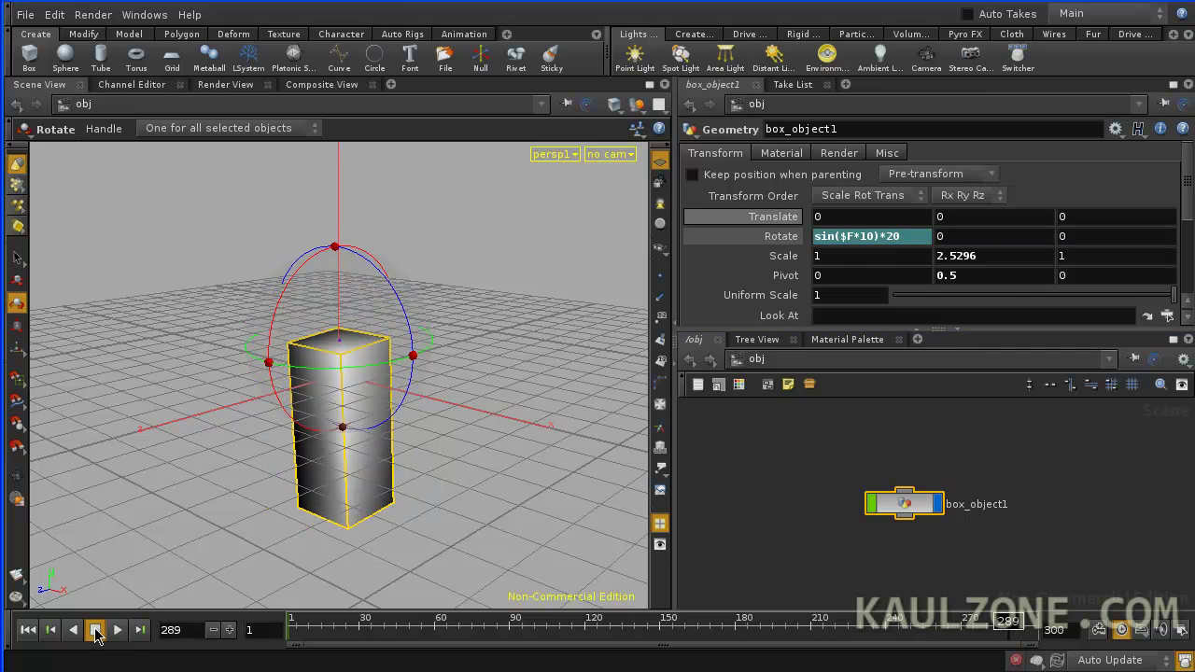
- Set the box's Z rotation to the expression sin($F*10)*20
{"action": "left_click", "coordinate": [1078, 238]}
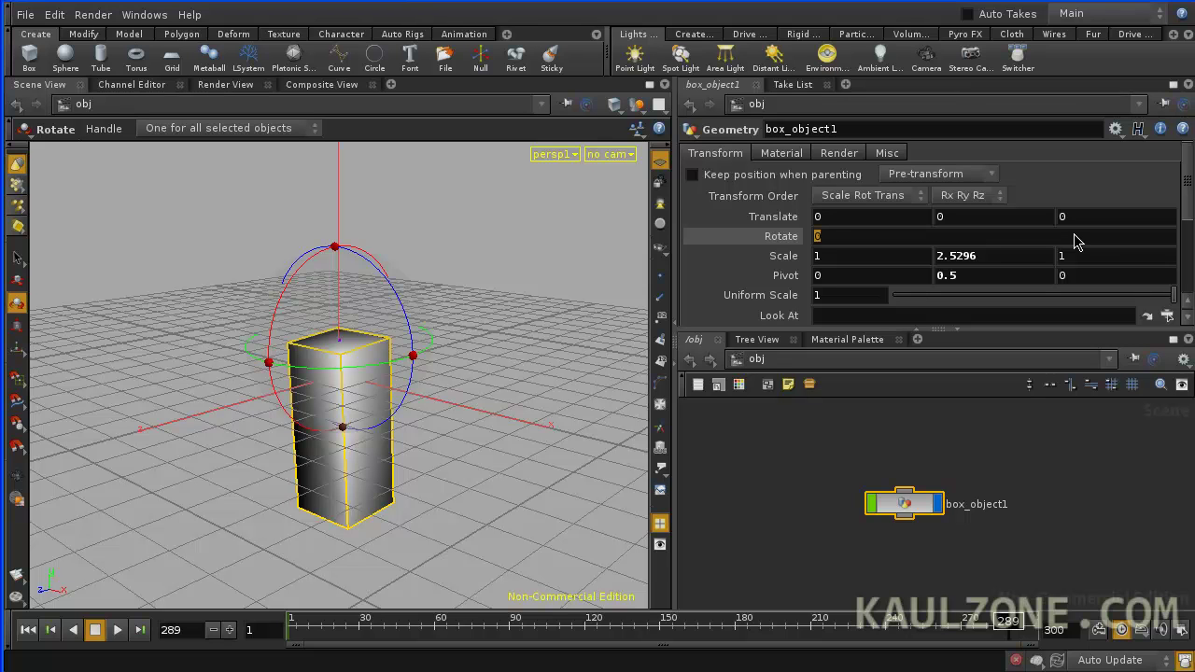
{"action": "type", "text": "sin("}
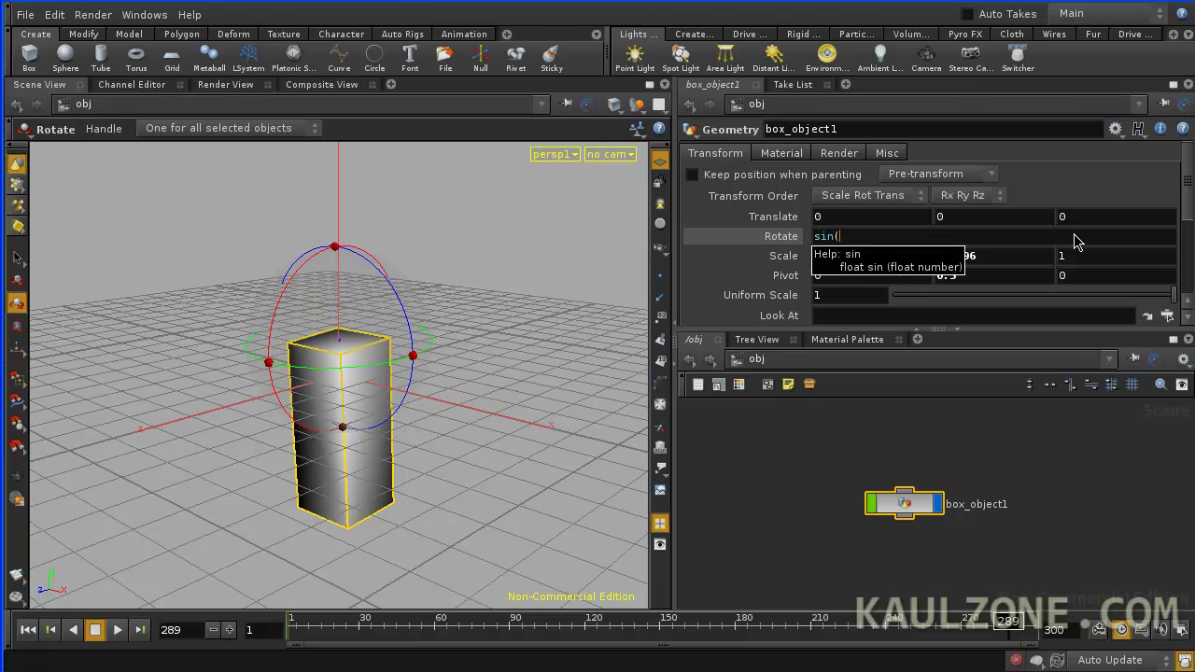
{"action": "type", "text": "$F*10)*20"}
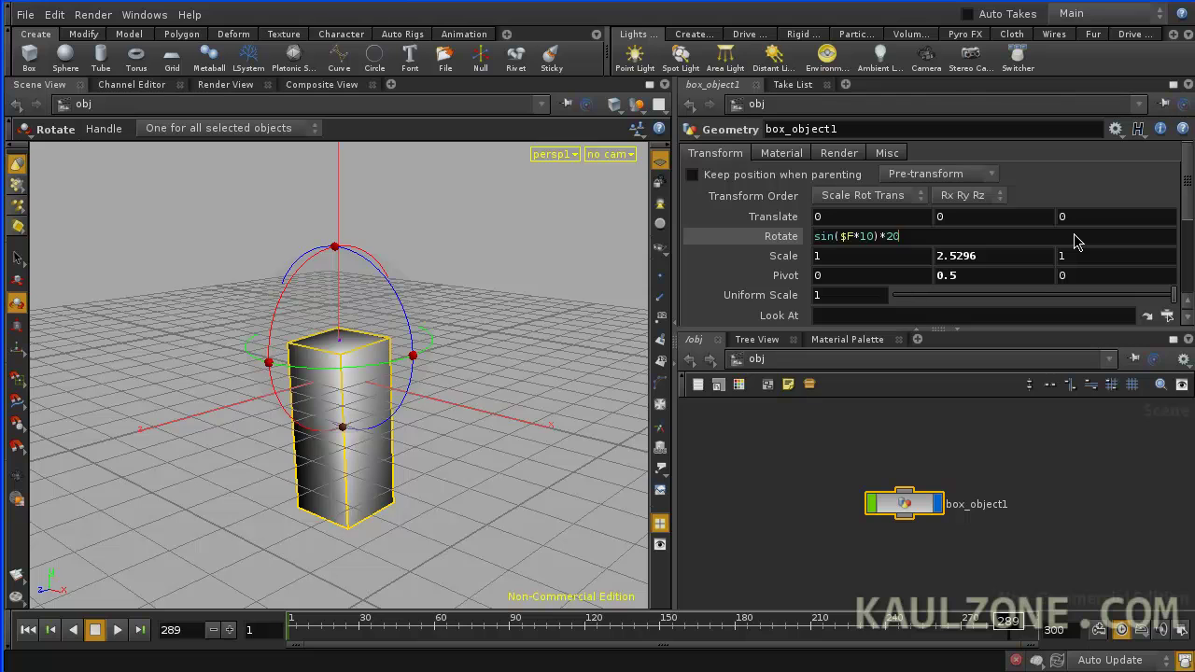
{"action": "key", "text": "Return"}
- Change the Z rotation expression to cos($F*10)*20 and play the animation from the first frame
{"action": "double_click", "coordinate": [1078, 240]}
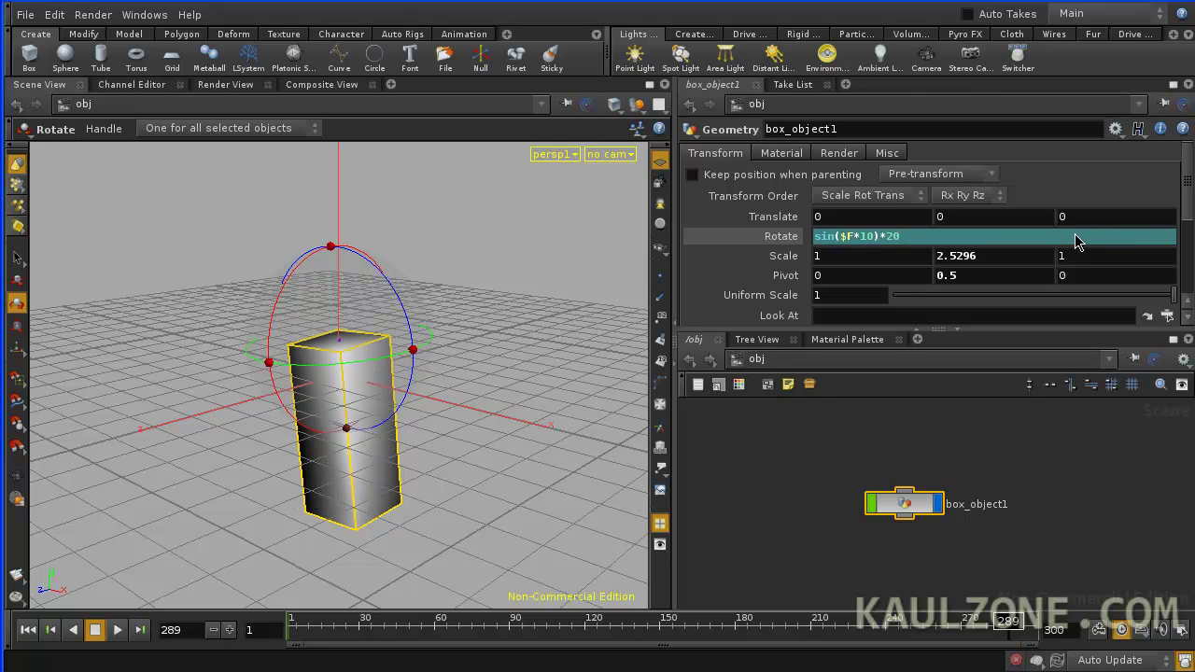
{"action": "left_click", "coordinate": [837, 241]}
{"action": "key", "text": "BackSpace"}
{"action": "key", "text": "BackSpace"}
{"action": "key", "text": "BackSpace"}
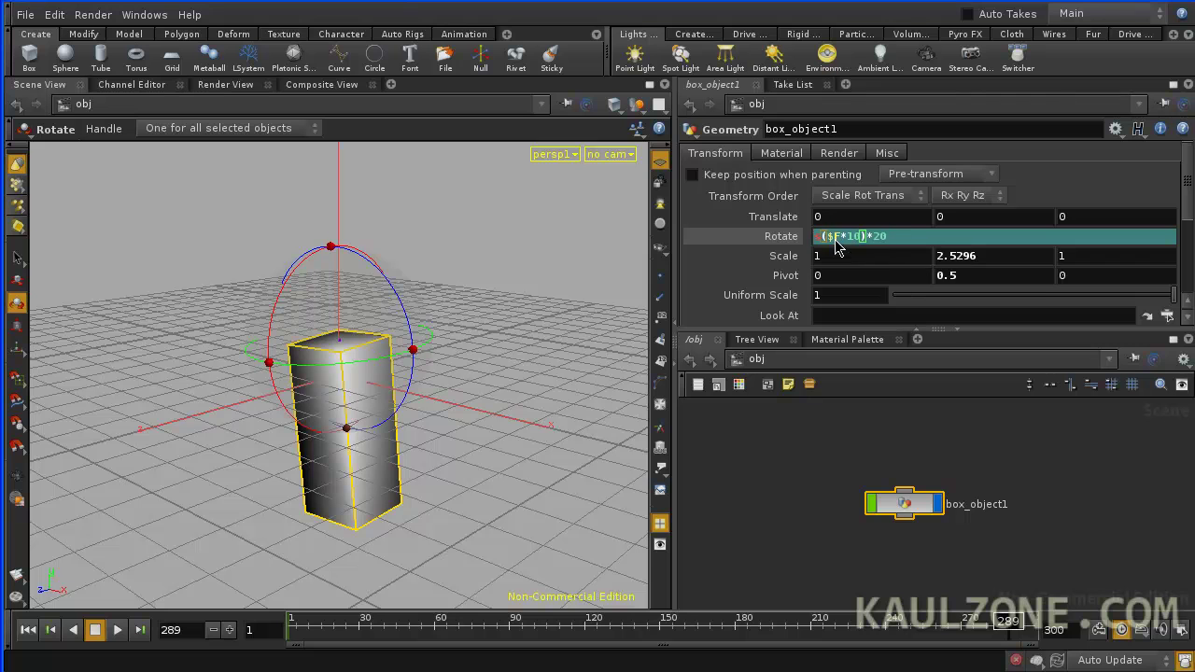
{"action": "type", "text": "cos"}
{"action": "key", "text": "Return"}
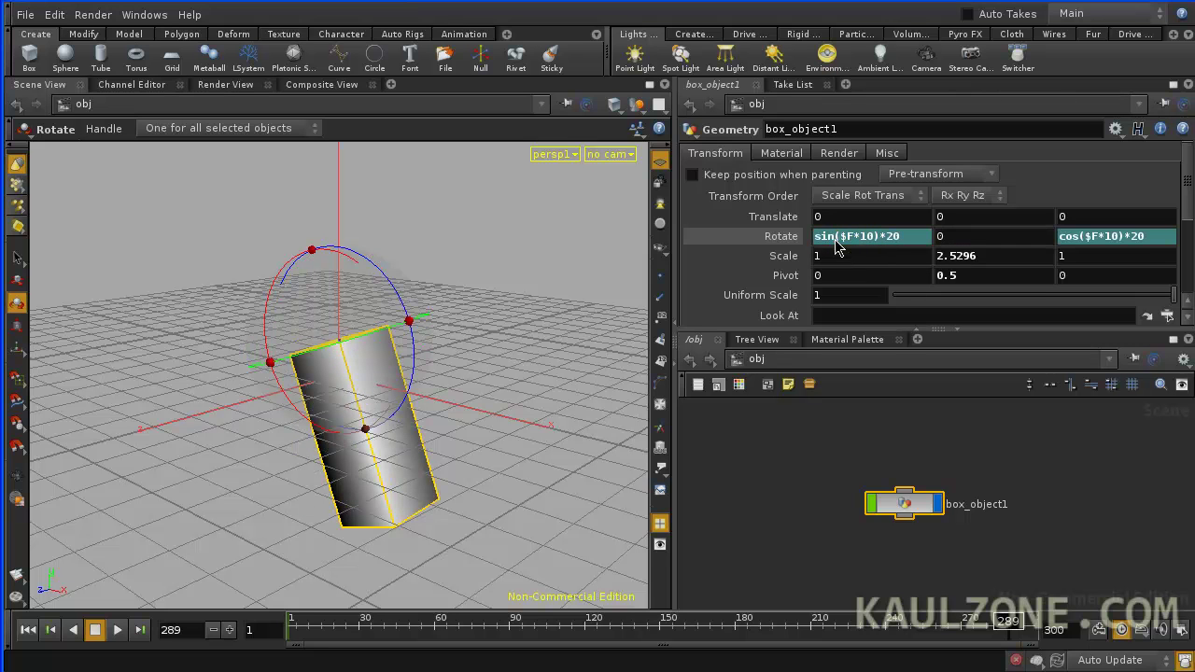
{"action": "left_click", "coordinate": [28, 629]}
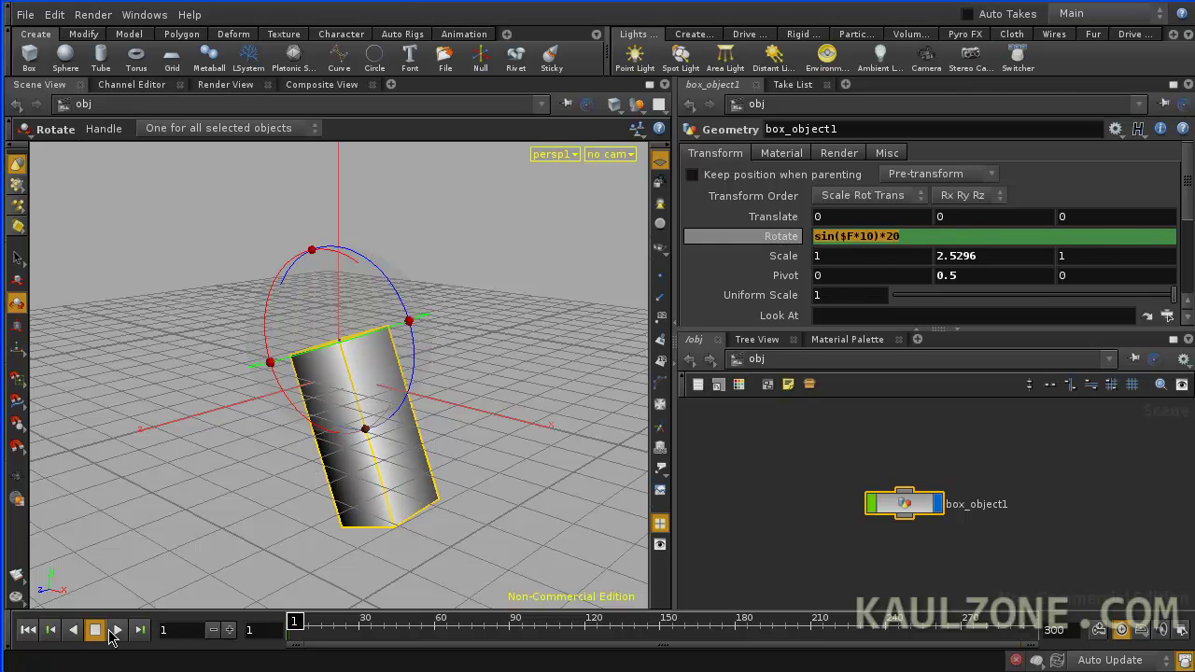
{"action": "left_click", "coordinate": [116, 630]}
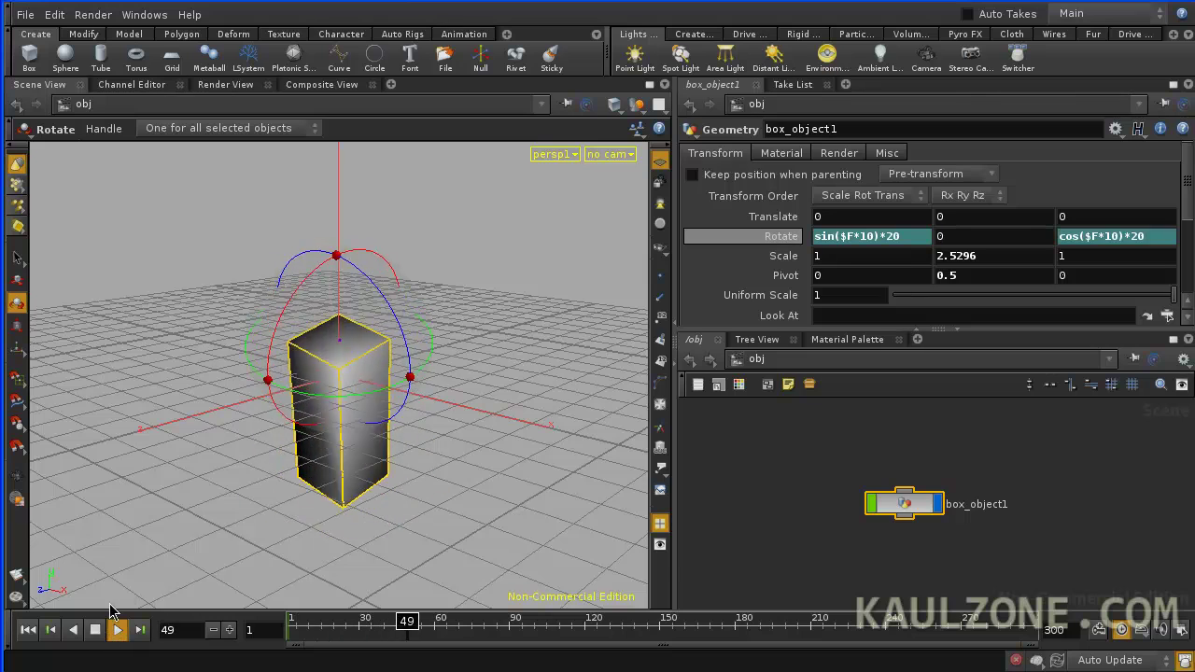
- Inspect the box's circular swing from above and from a low angle during playback, and stop the animation
{"action": "key", "text": "space"}
{"action": "left_click_drag", "start_coordinate": [320, 373], "coordinate": [287, 427]}
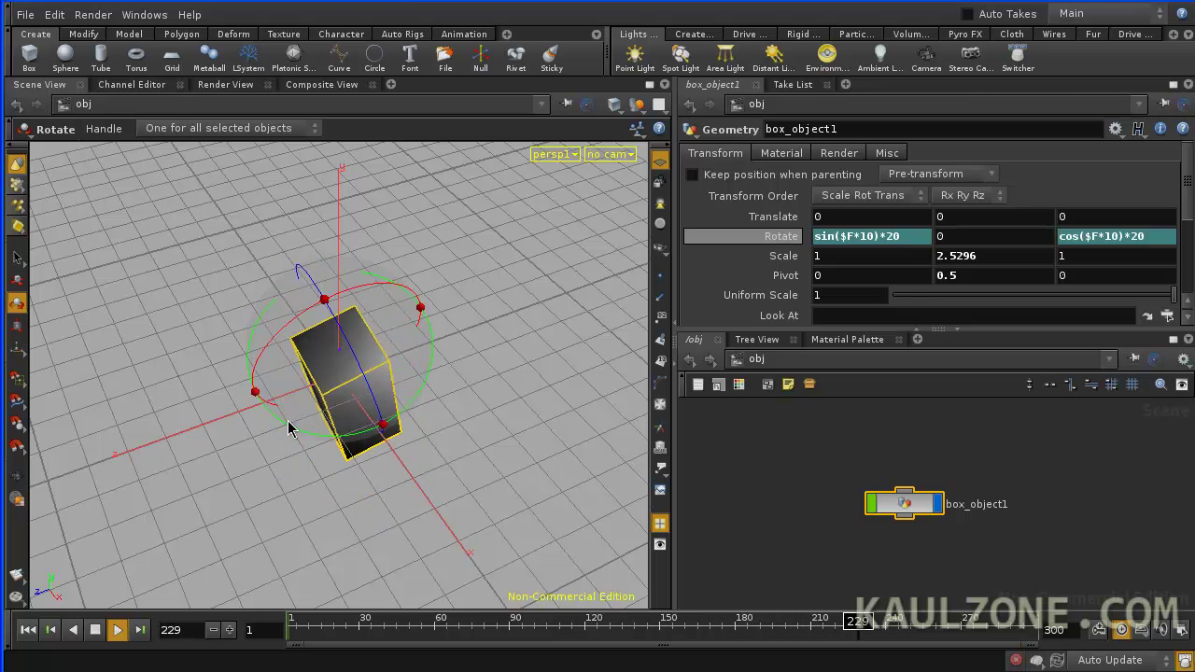
{"action": "key", "text": "space"}
{"action": "left_click_drag", "start_coordinate": [348, 326], "coordinate": [328, 259]}
{"action": "left_click", "coordinate": [95, 631]}
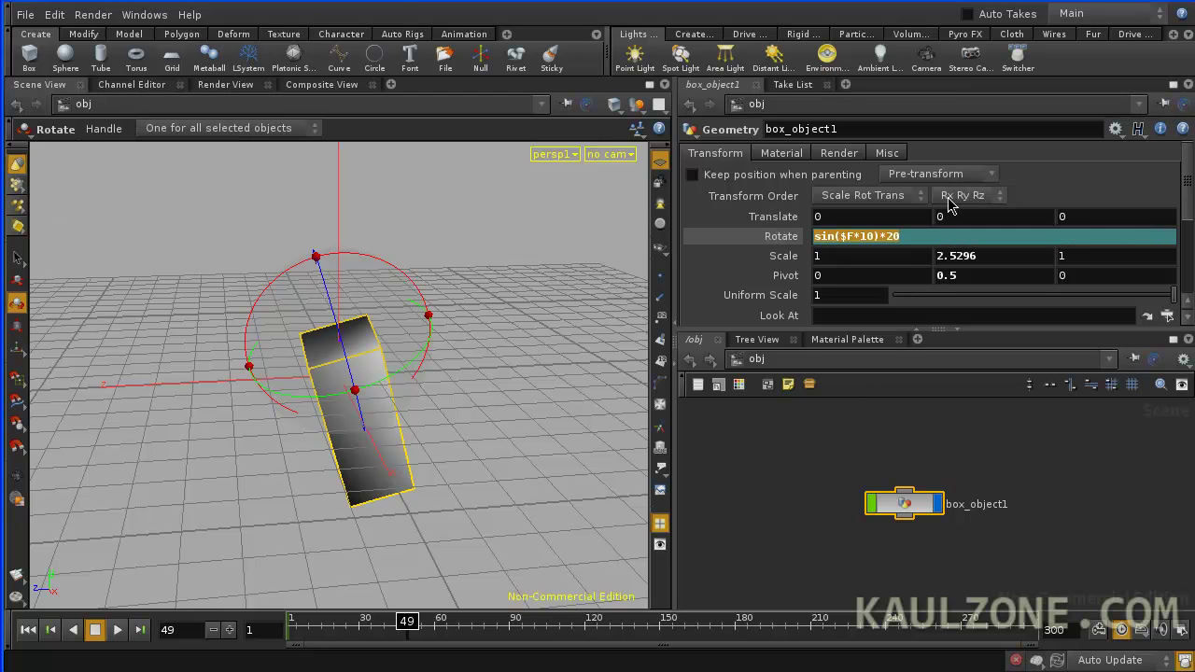
- Extend the box's X rotation expression to sin($F*10)*20*smooth($F,50,100)
{"action": "key", "text": "Return"}
{"action": "left_click", "coordinate": [919, 239]}
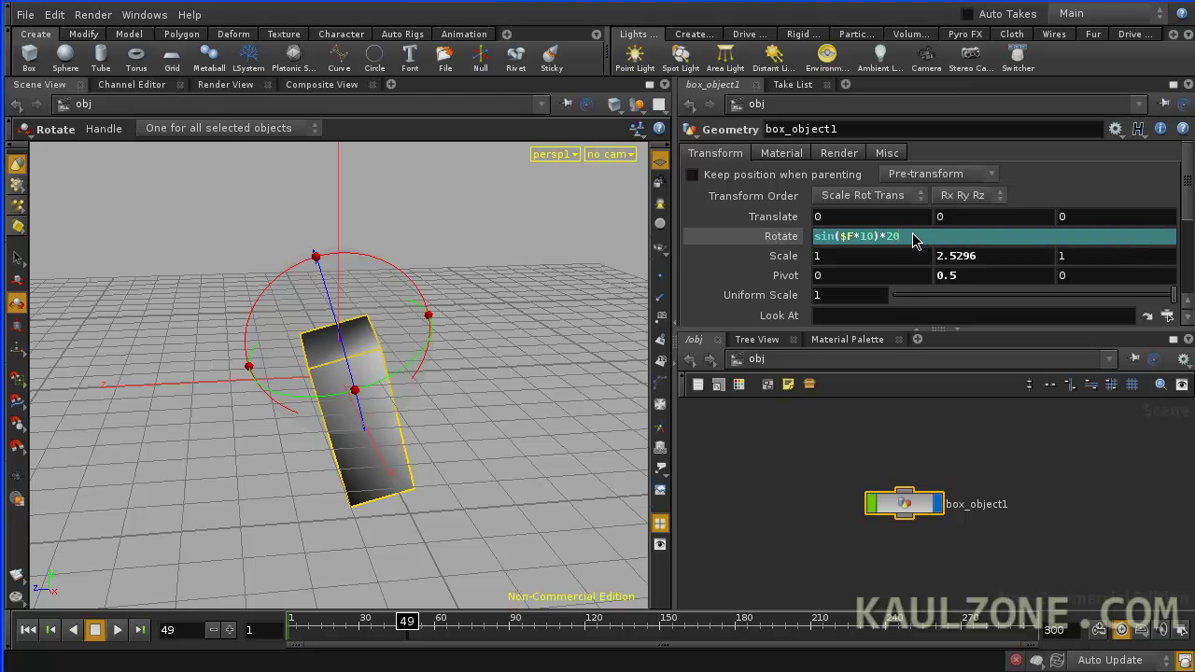
{"action": "left_click", "coordinate": [912, 241]}
{"action": "left_click", "coordinate": [913, 241]}
{"action": "type", "text": "*smooth($F,50"}
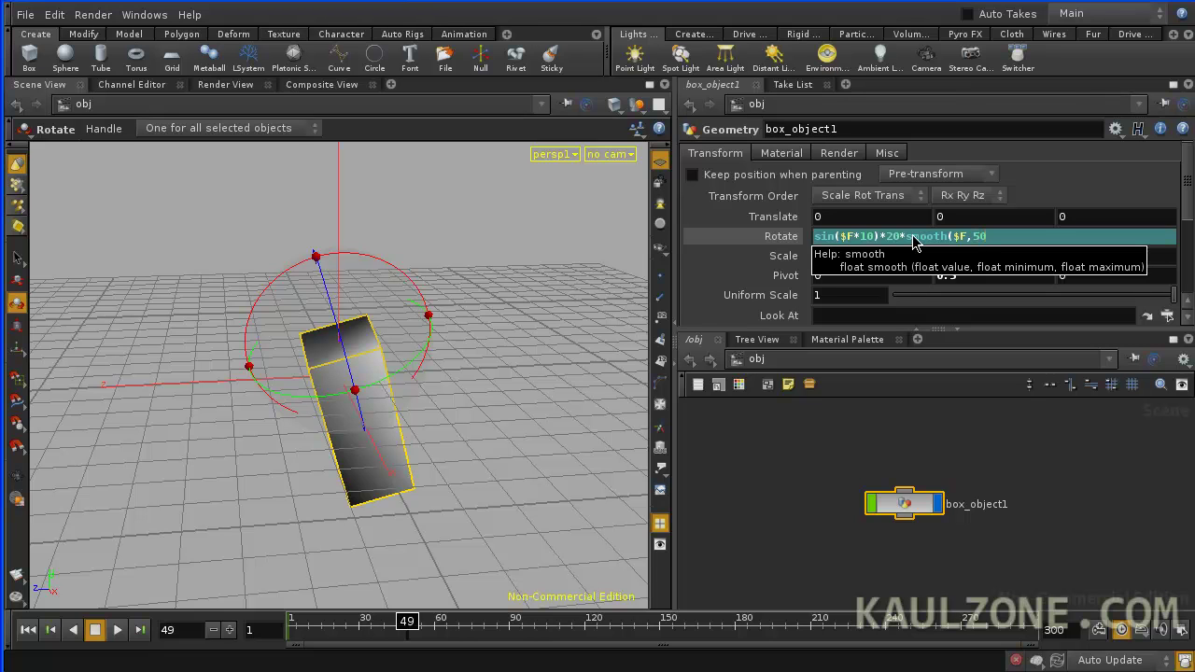
{"action": "type", "text": ",100)"}
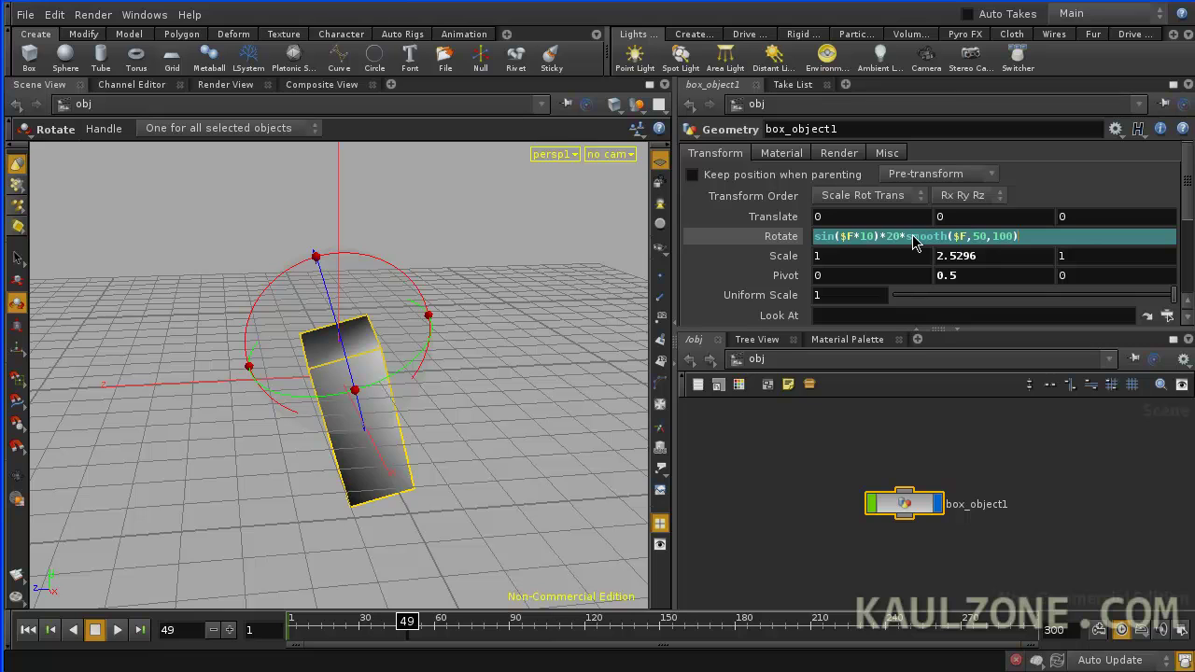
{"action": "key", "text": "Return"}
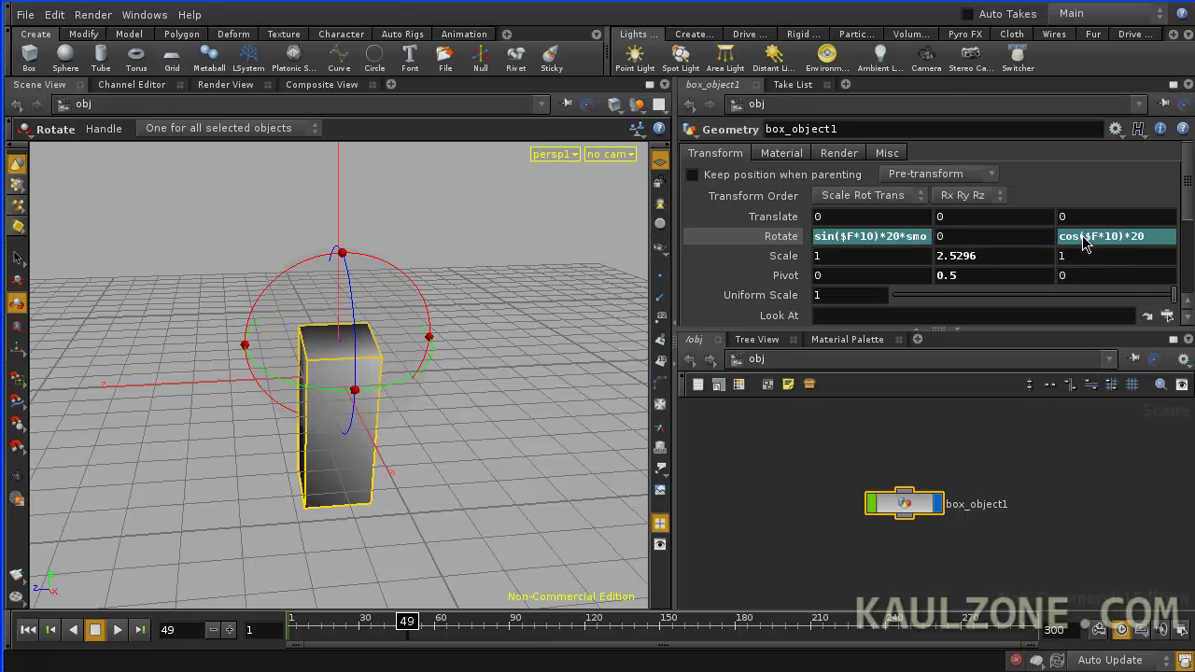
- Extend the Z rotation expression to cos($F*10)*20*smooth($F,50,100) and play the animation from the first frame
{"action": "left_click", "coordinate": [1085, 241]}
{"action": "left_click", "coordinate": [1103, 241]}
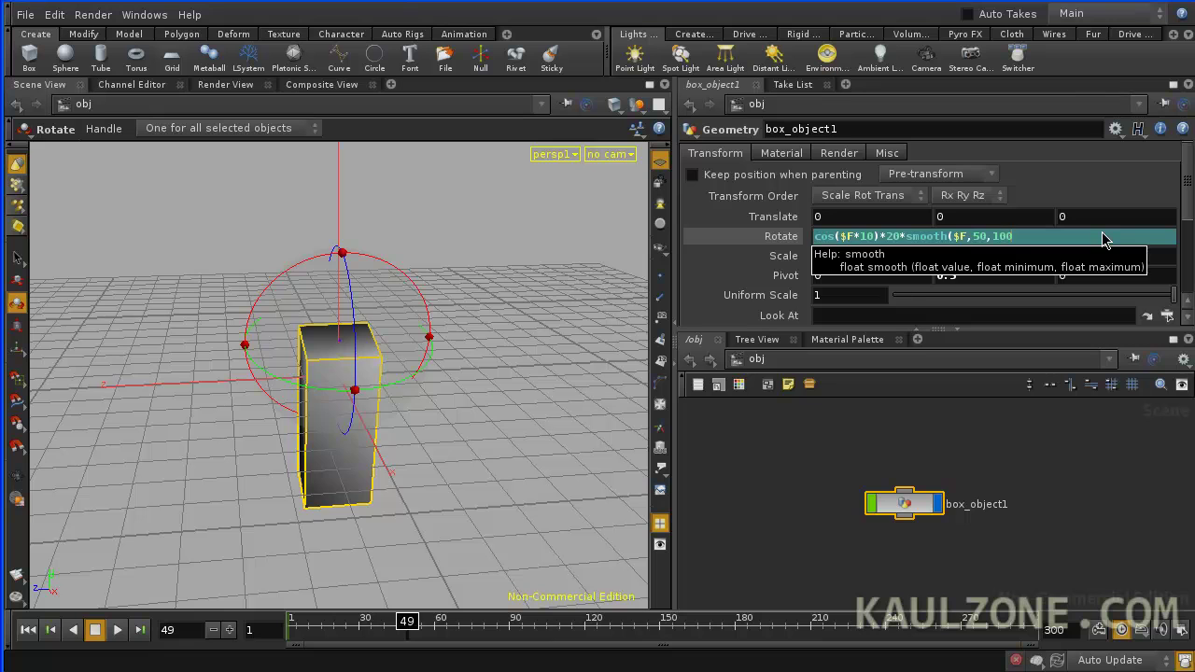
{"action": "type", "text": ")"}
{"action": "key", "text": "Return"}
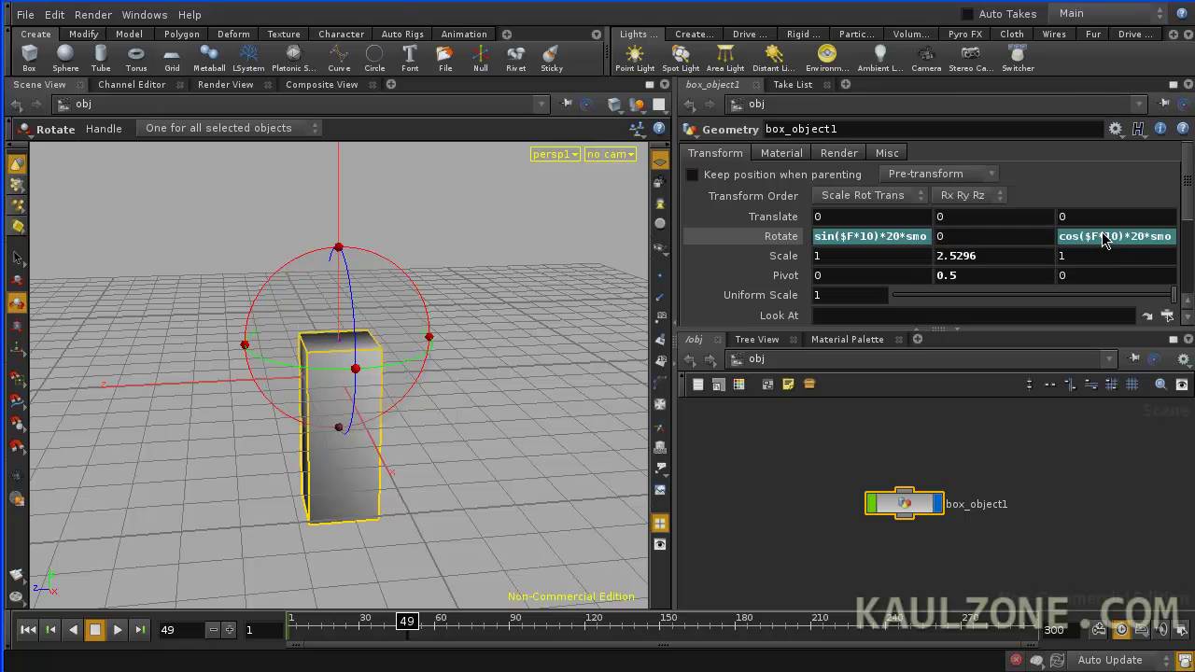
{"action": "left_click", "coordinate": [117, 630]}
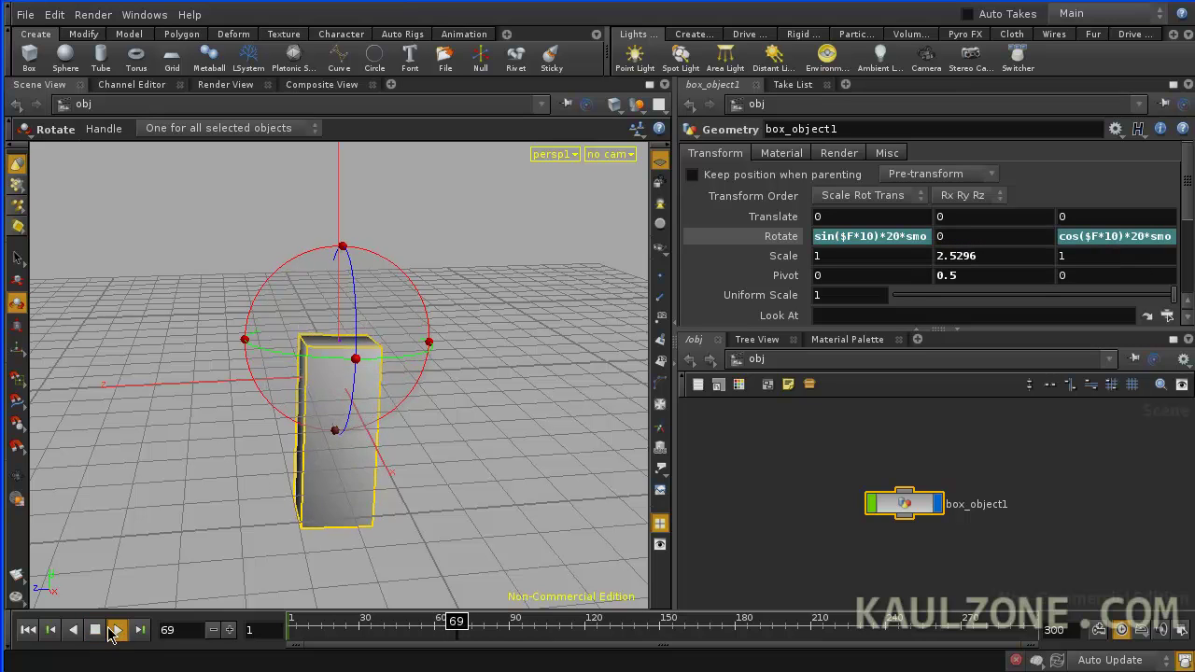
{"action": "left_click", "coordinate": [29, 630]}
{"action": "left_click", "coordinate": [118, 630]}
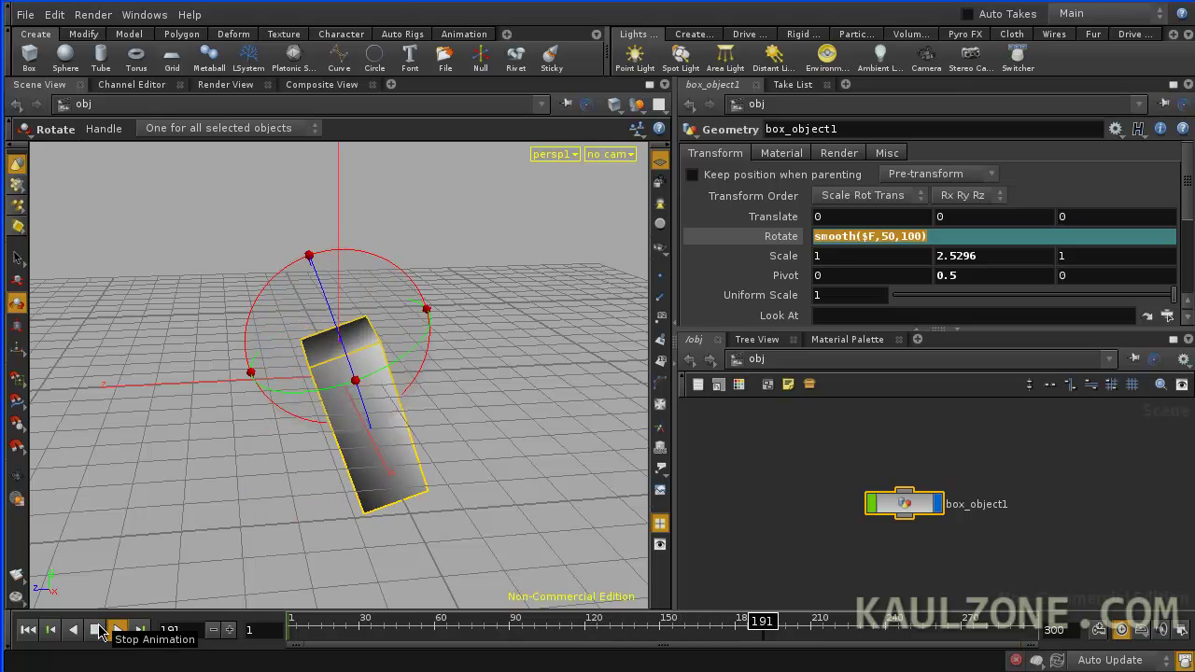
- Apply smooth($F,50,100) as the X rotation expression and replay the animation from the first frame
{"action": "left_click", "coordinate": [96, 630]}
{"action": "left_click", "coordinate": [30, 632]}
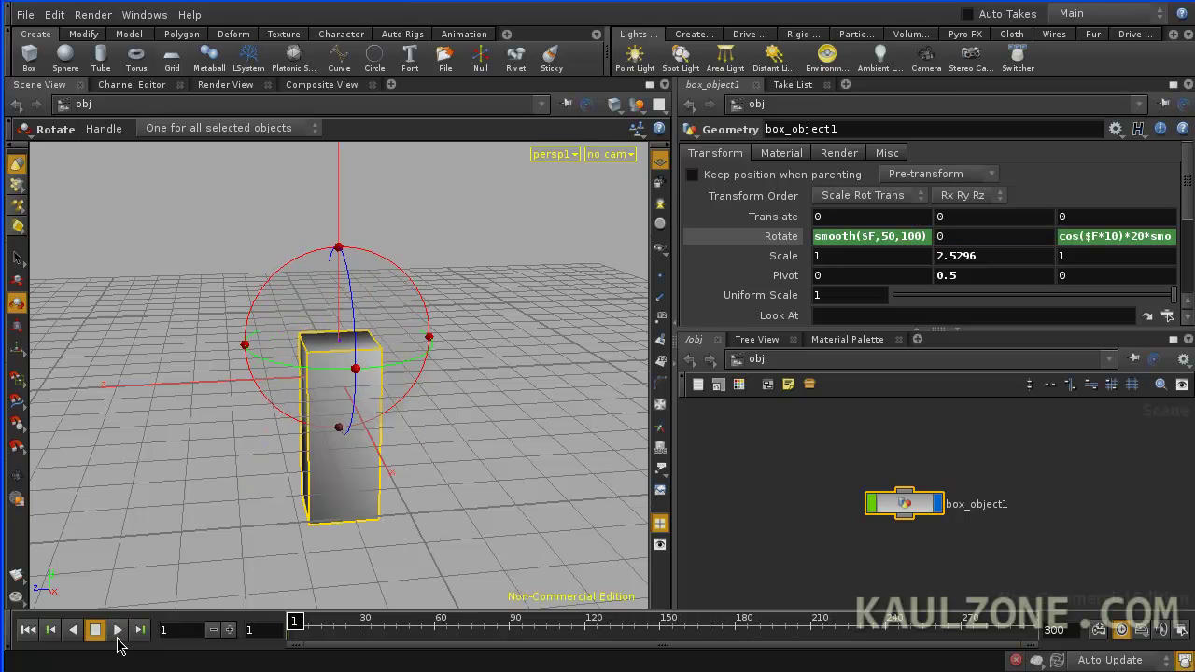
{"action": "left_click", "coordinate": [118, 635]}
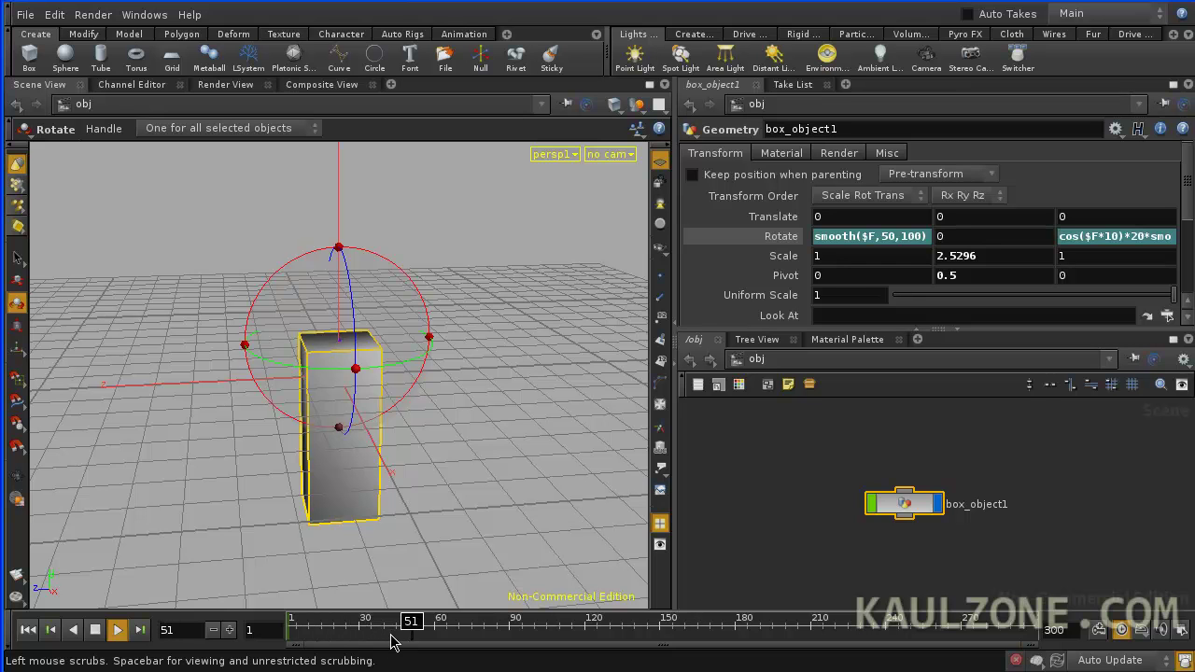